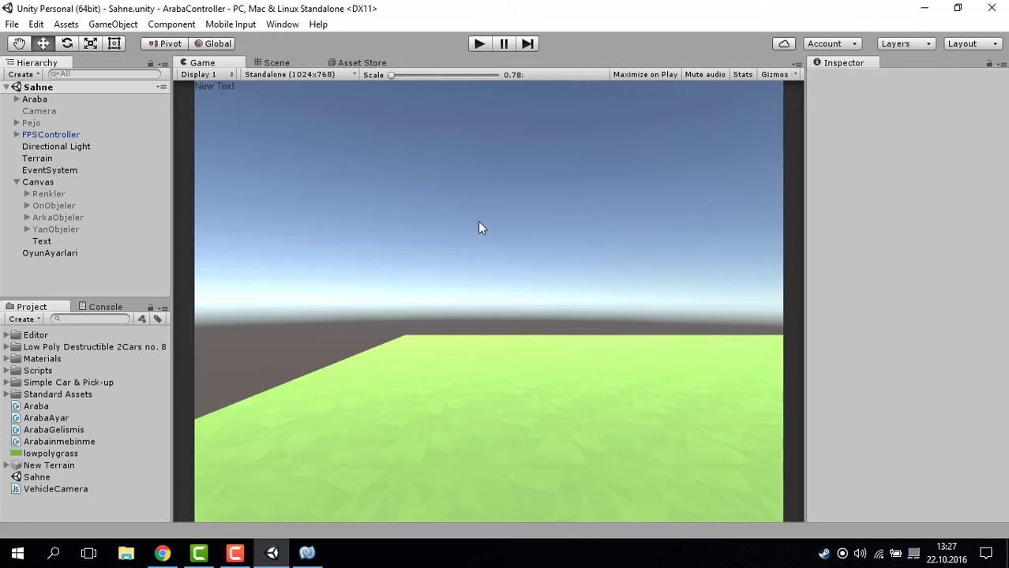
Switch from Unity to MonoDevelop showing the Arabainmebinme.cs enter/exit script
click(316, 554)
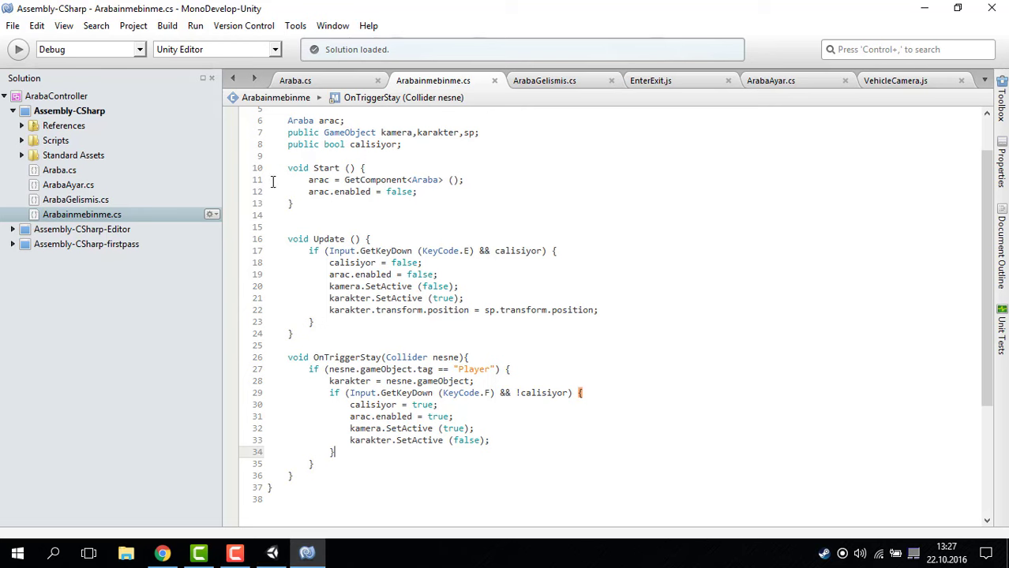
click(312, 82)
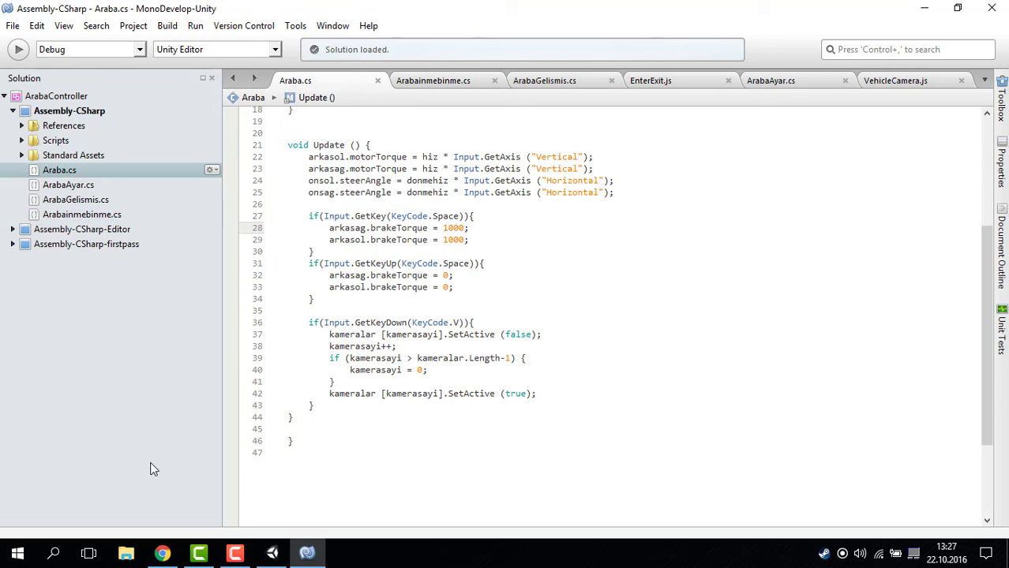
scroll(316, 411, up, 4)
scroll(320, 397, up, 3)
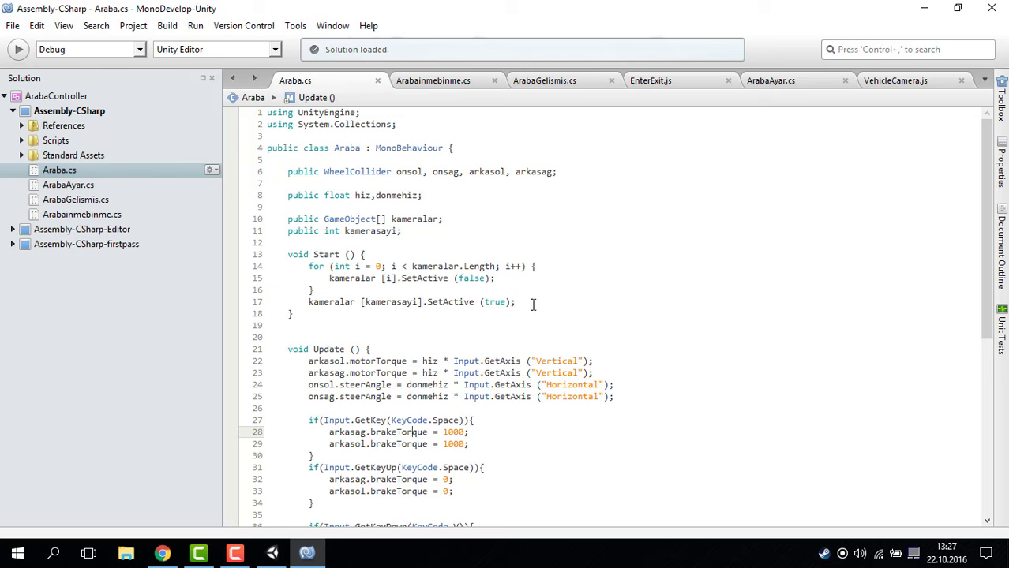
drag(515, 303, 302, 271)
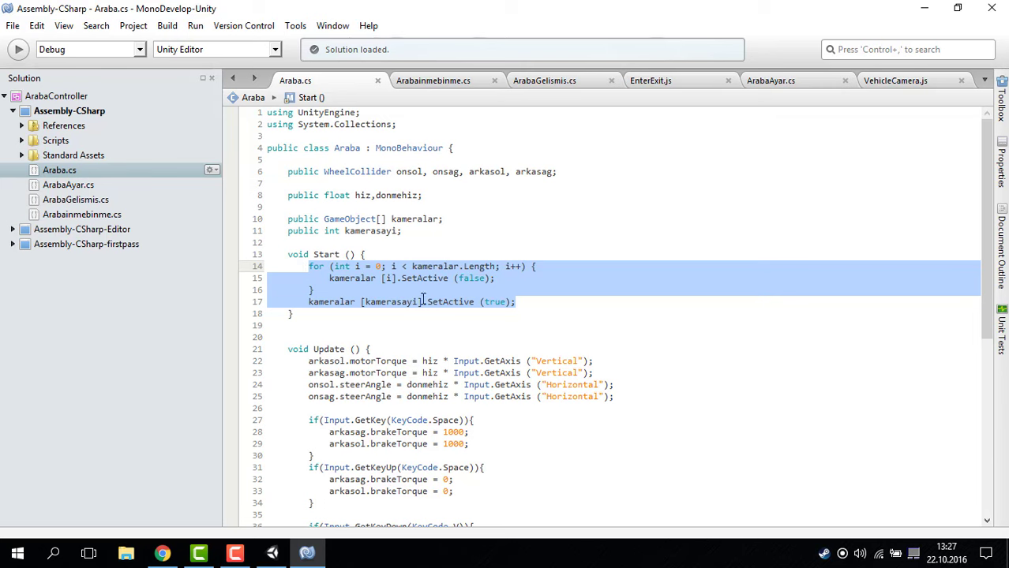
key(Right)
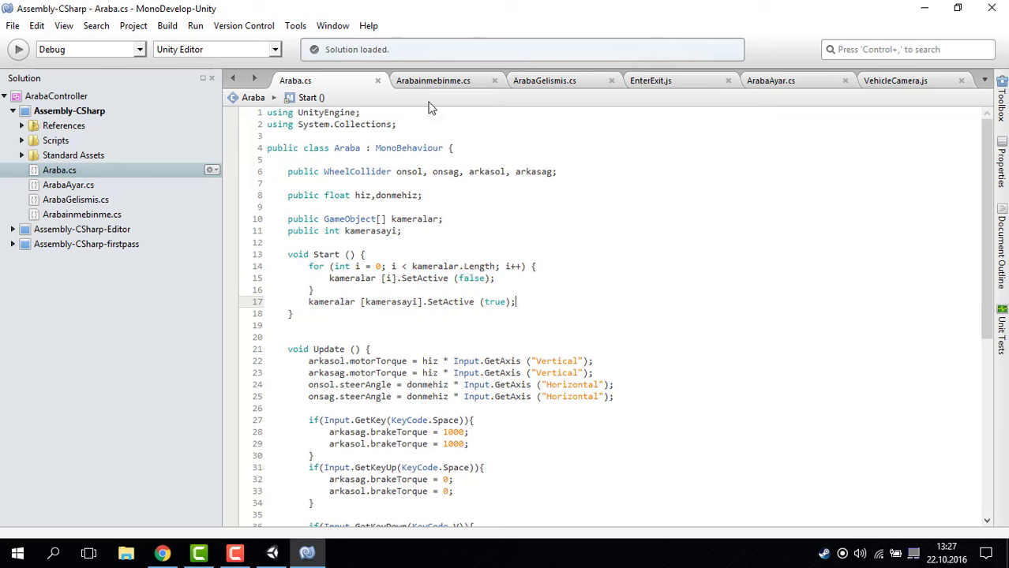
click(422, 79)
scroll(464, 242, down, 1)
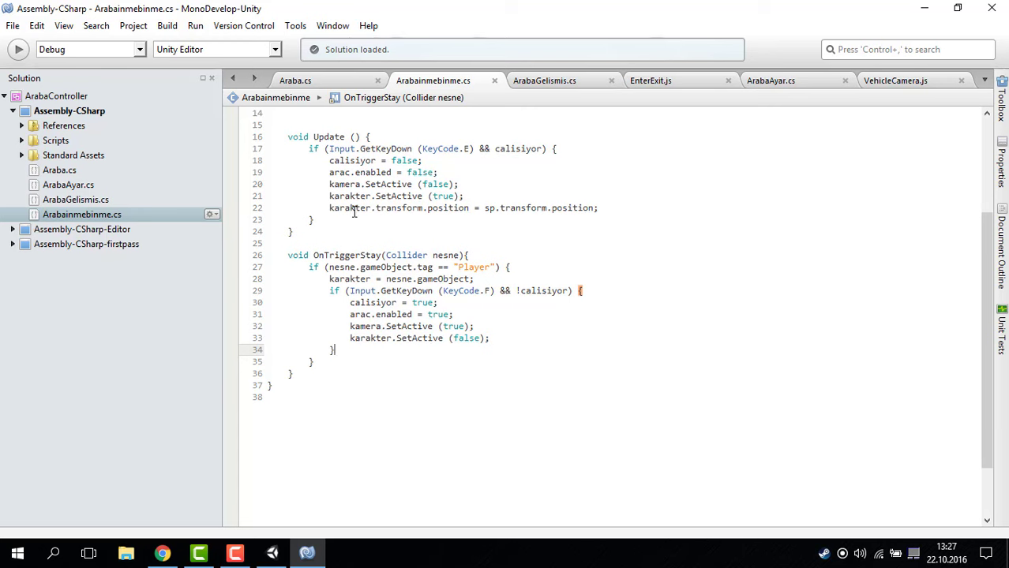
Delete the kamera.SetActive(true) and kamera.SetActive(false) lines from the script
mouse_move(348, 326)
mouse_down()
mouse_move(475, 327)
mouse_move(244, 330)
mouse_move(251, 326)
mouse_up()
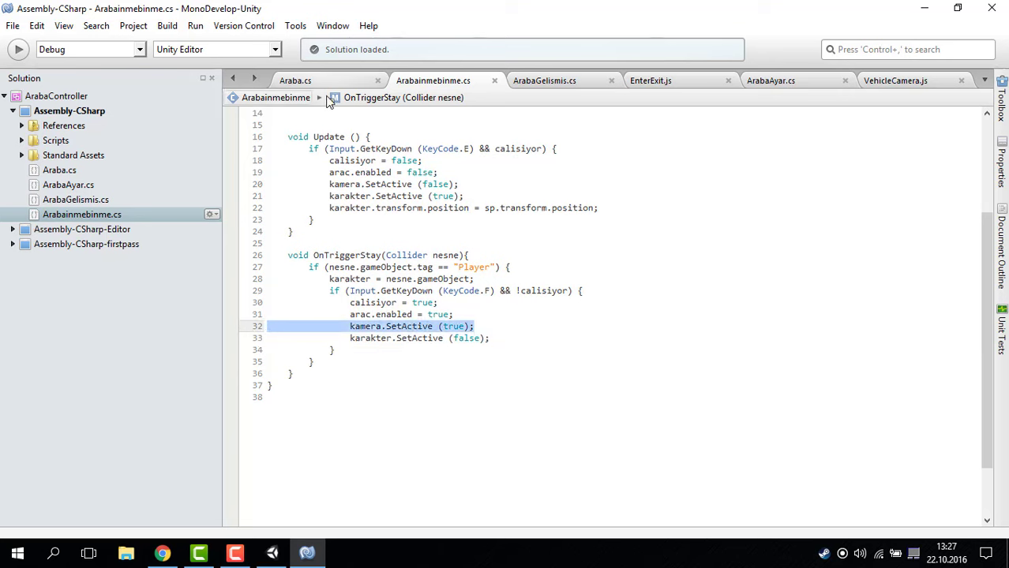
key(BackSpace)
key(BackSpace)
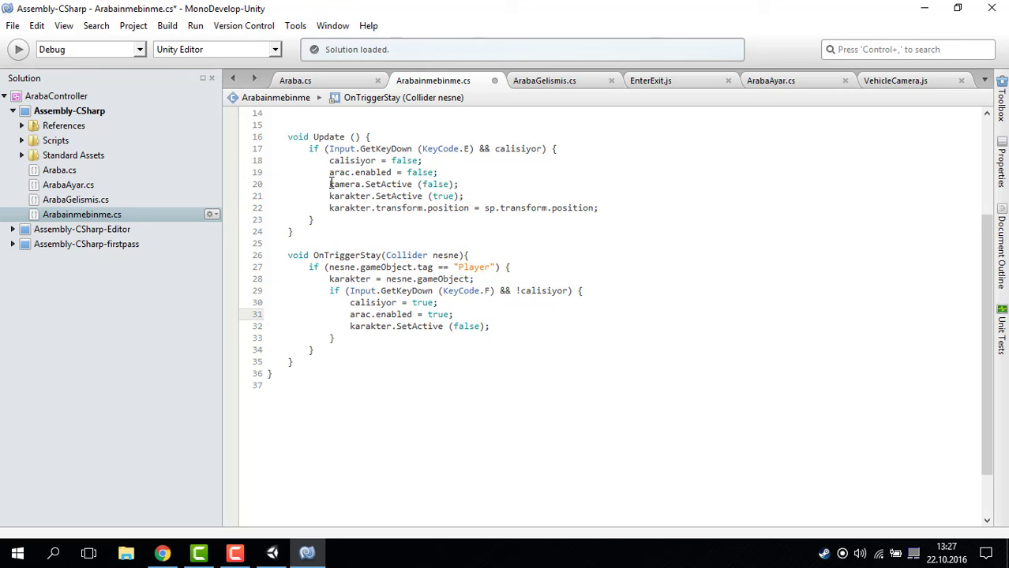
drag(330, 184, 461, 184)
click(468, 184)
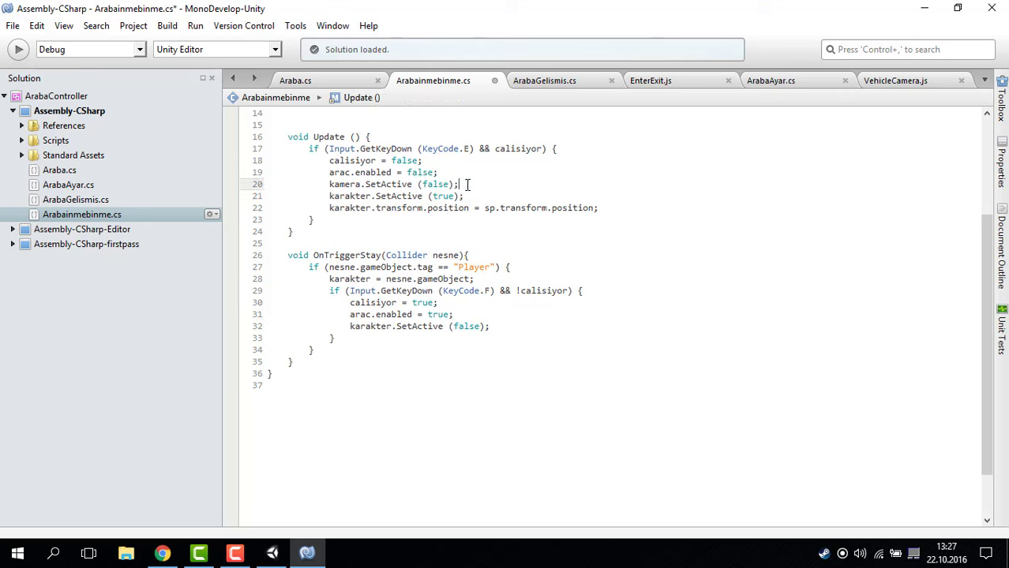
key(shift+Home)
key(BackSpace)
key(BackSpace)
Remove kamera from the line 7 GameObject declaration, save the script, and start Play mode in Unity
scroll(325, 196, up, 3)
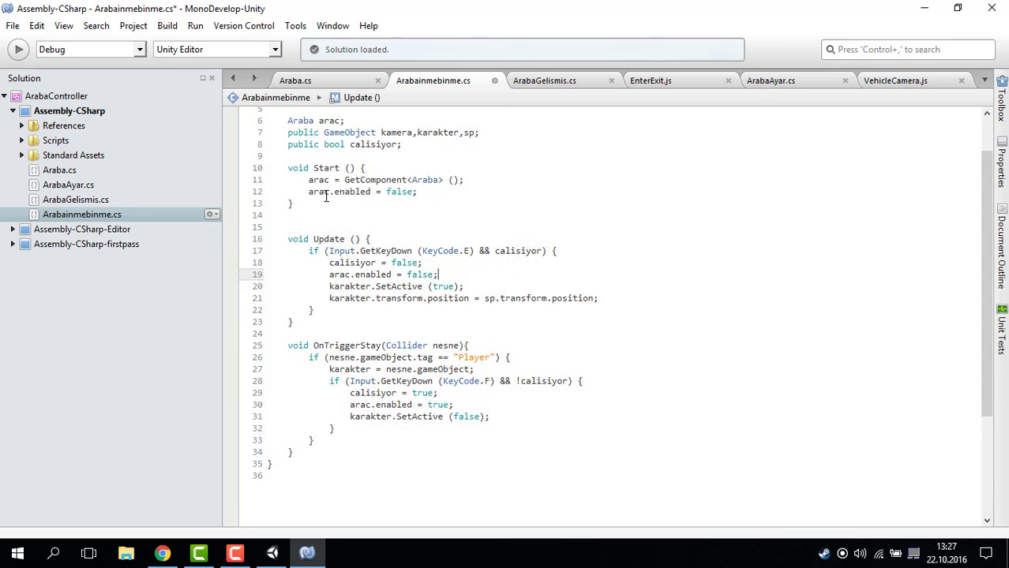
scroll(325, 197, up, 2)
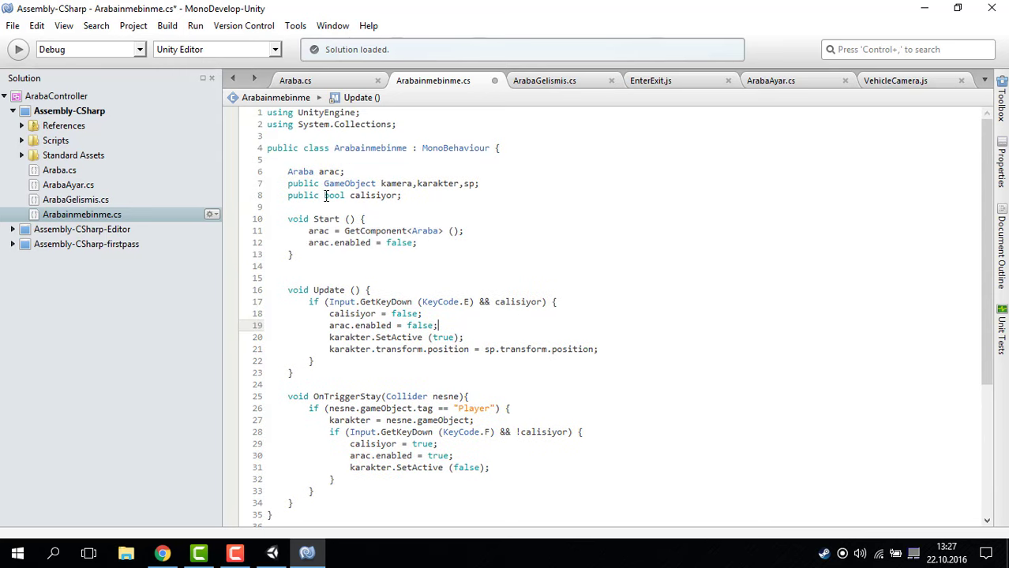
double_click(397, 183)
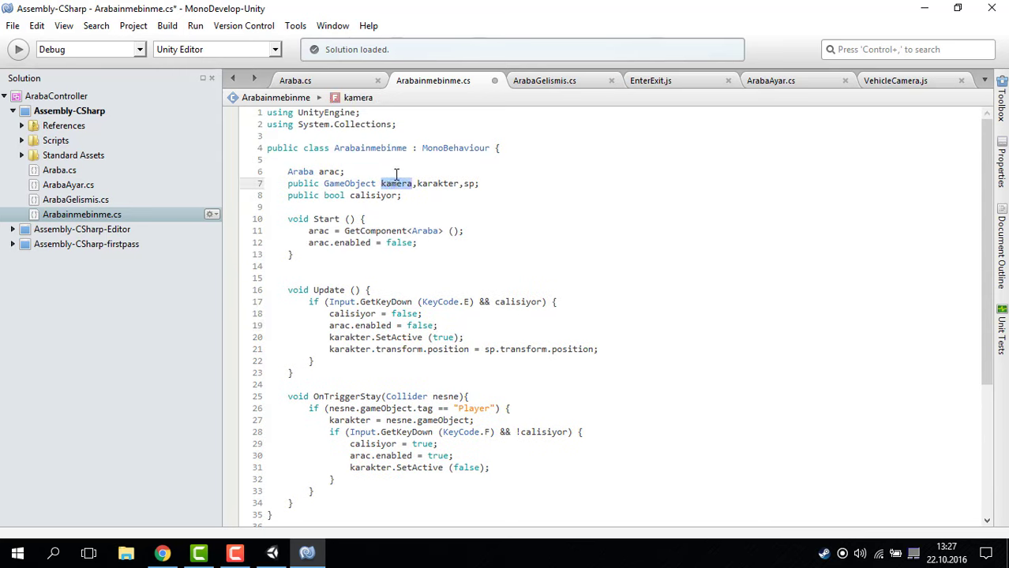
key(Delete)
key(Delete)
click(403, 195)
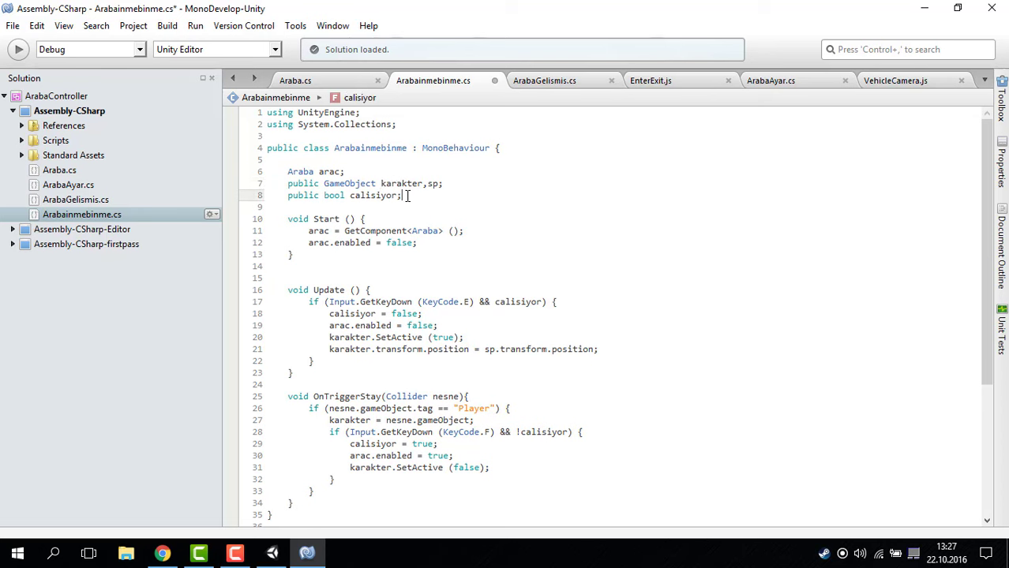
key(ctrl+s)
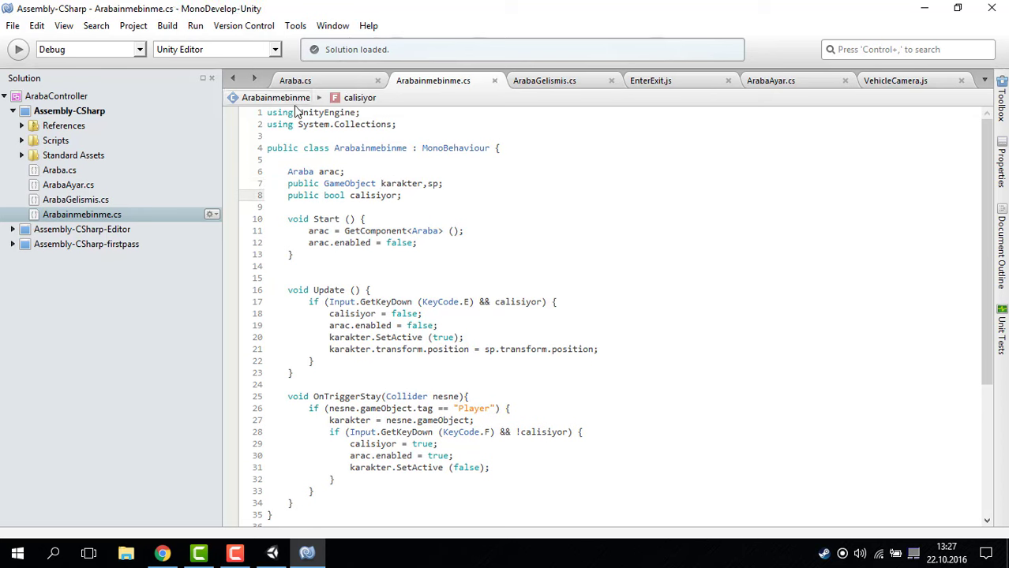
click(272, 553)
click(480, 43)
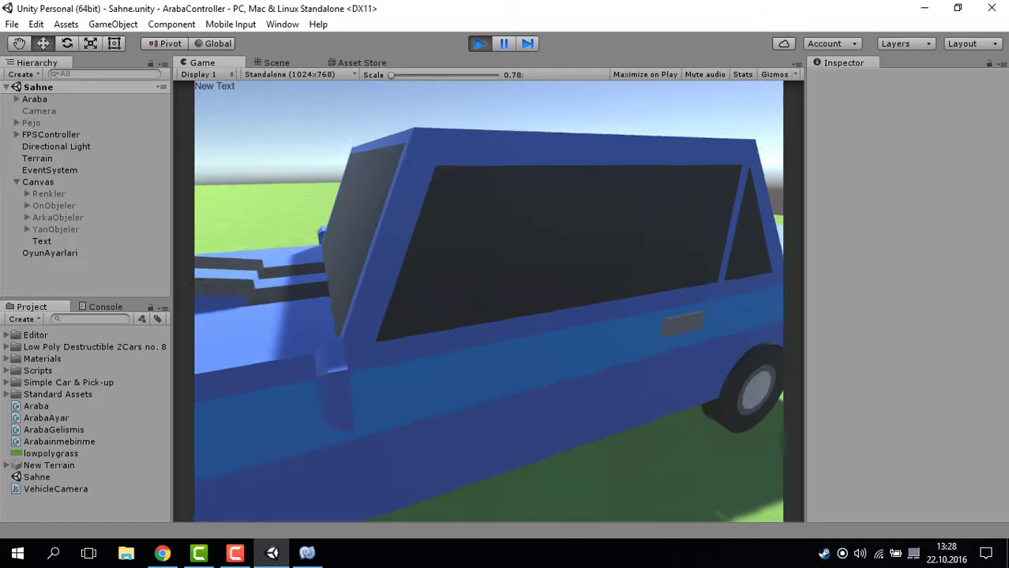
In play mode, enter the car with E and exit with C, checking Araba and FPSController children
key(e)
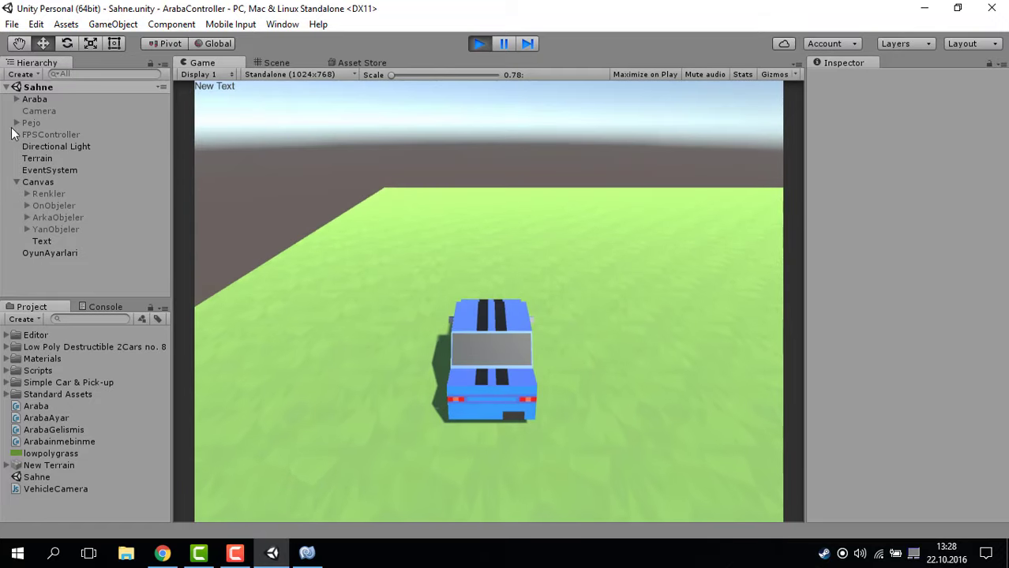
click(17, 98)
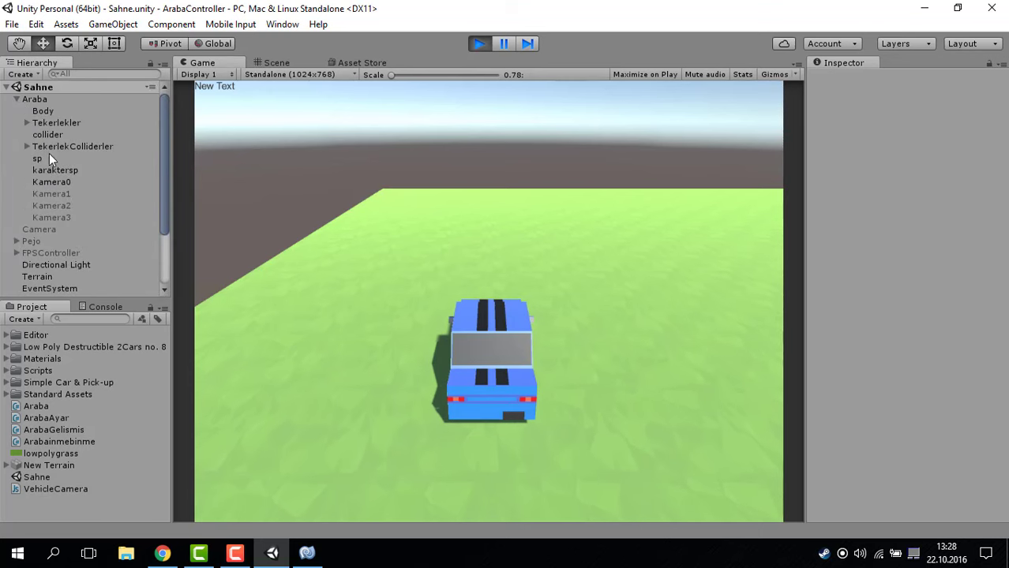
click(588, 353)
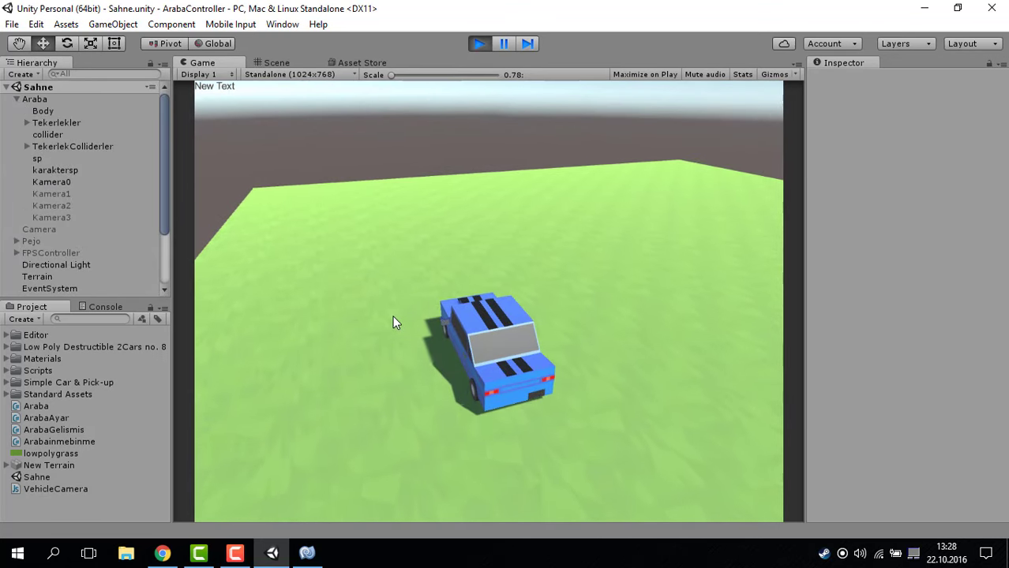
key(c)
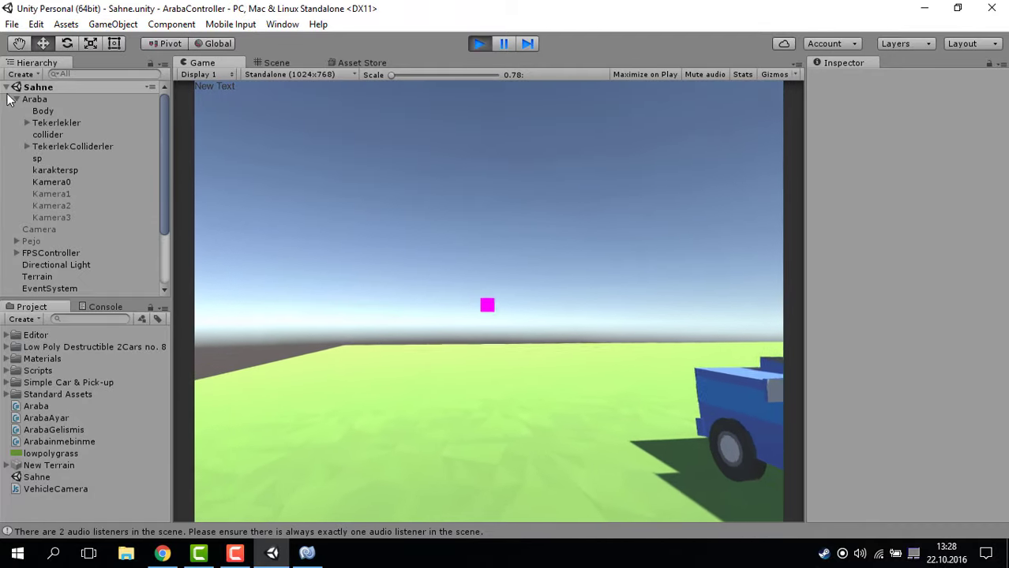
click(8, 97)
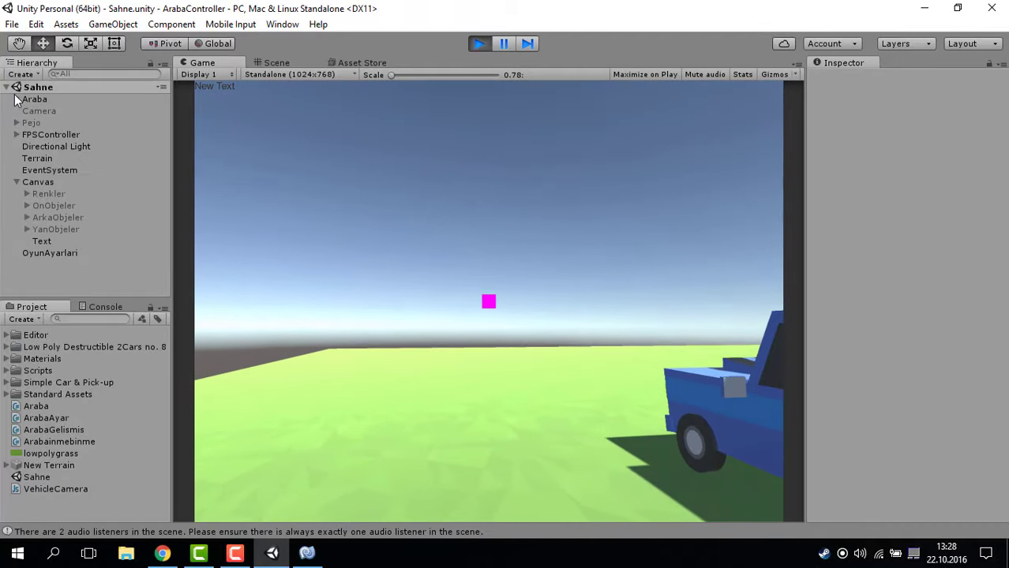
click(16, 135)
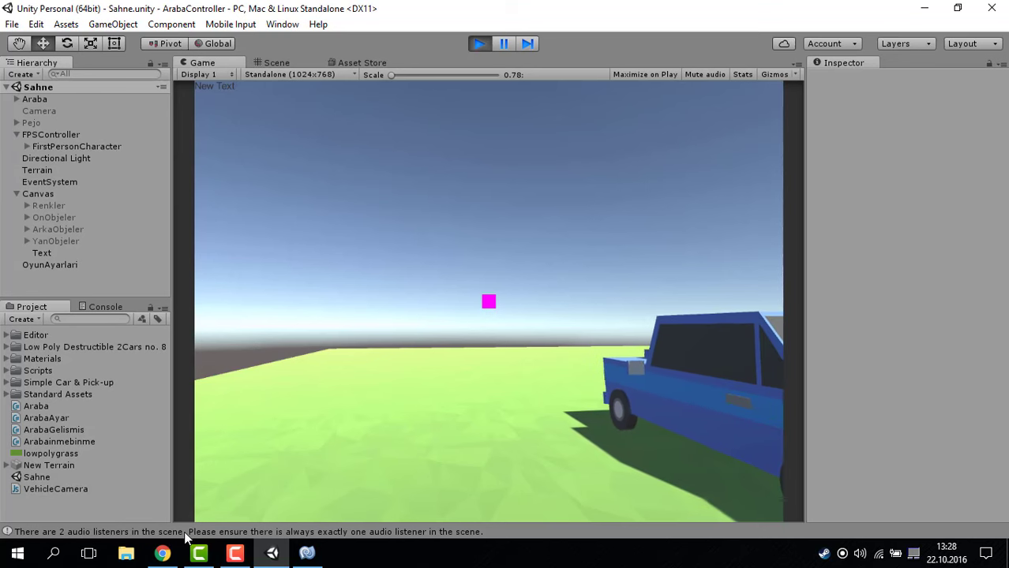
Stop Play mode, clear the audio listener warning from the Console, and return to MonoDevelop
click(478, 44)
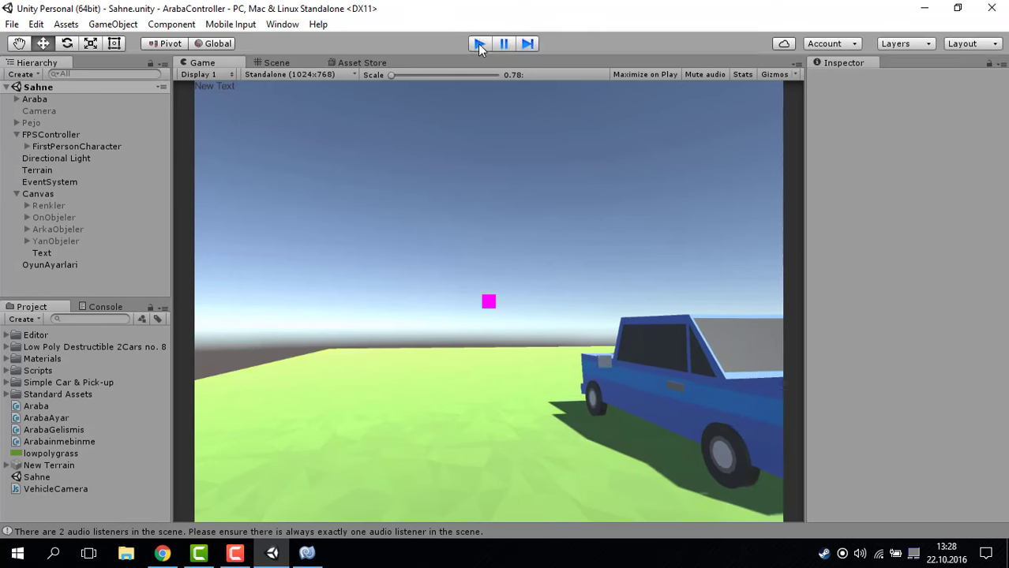
click(87, 309)
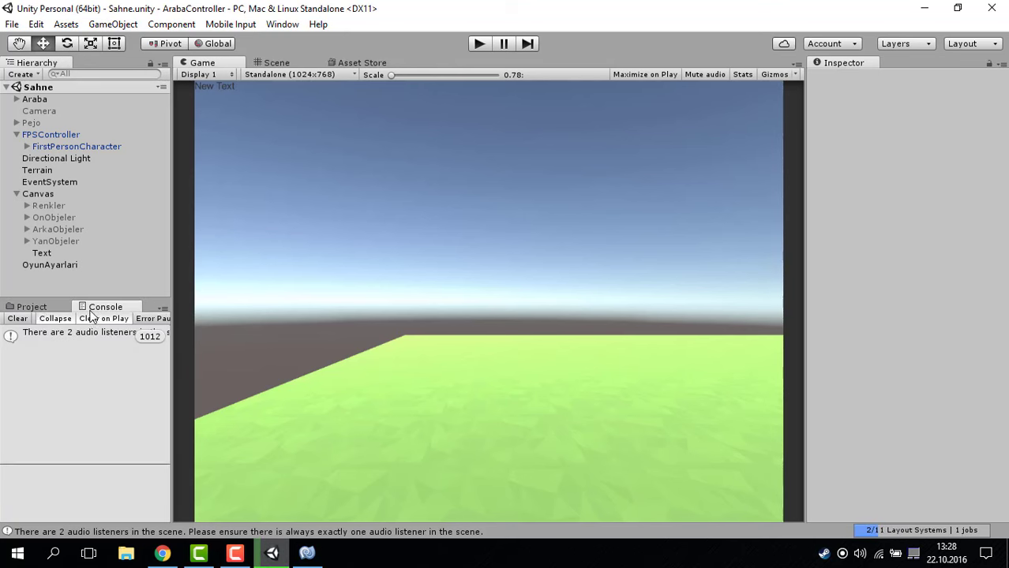
click(16, 318)
click(17, 99)
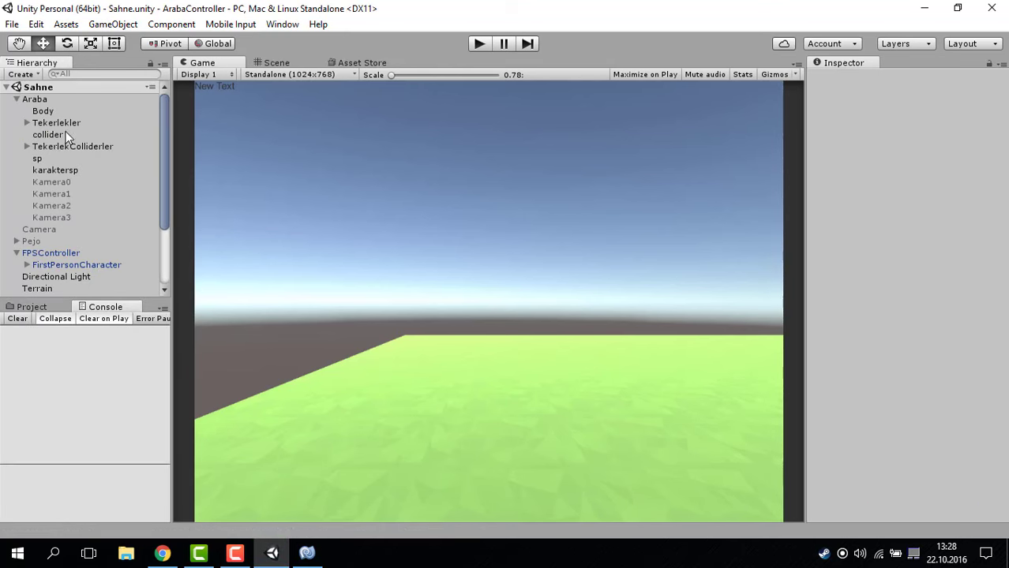
click(303, 557)
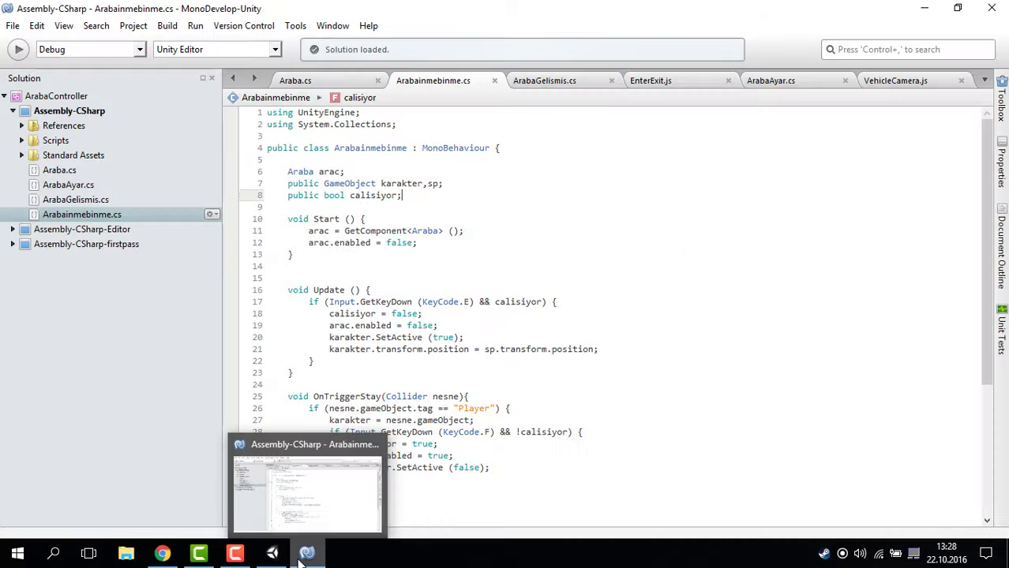
click(304, 555)
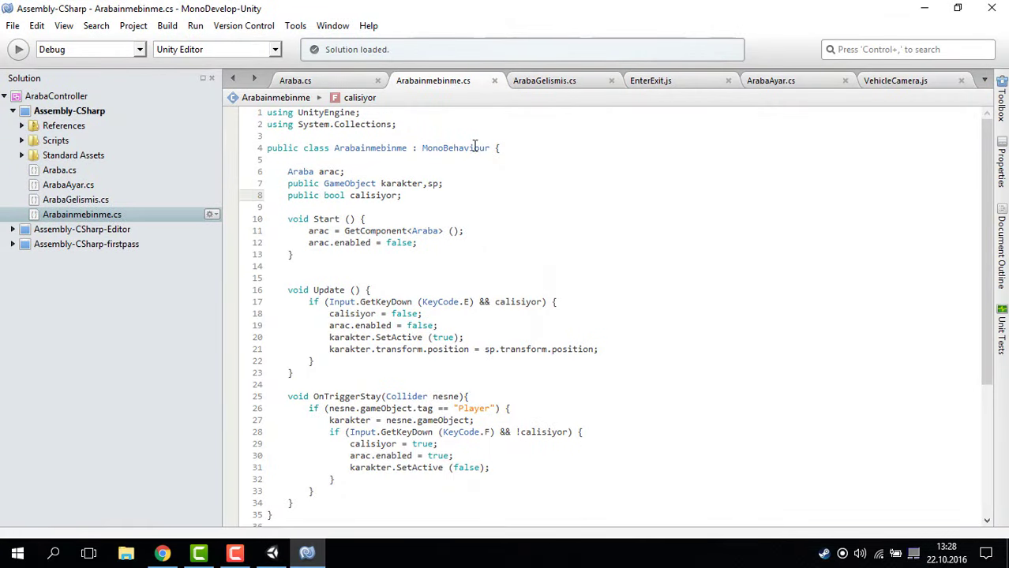
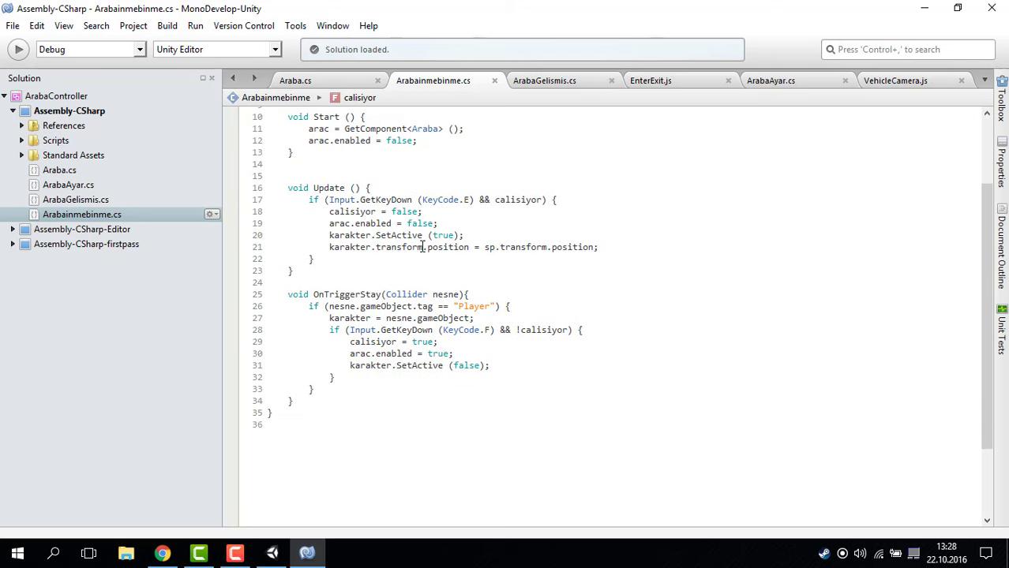
Try an extra line after arac.enabled = false, remove it again, and save the script
click(472, 201)
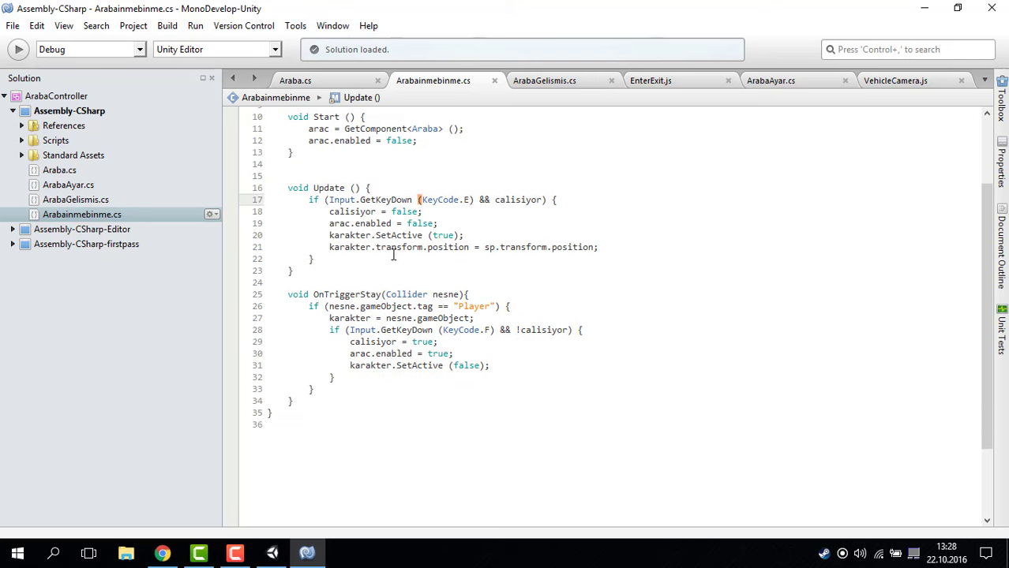
drag(329, 235, 466, 234)
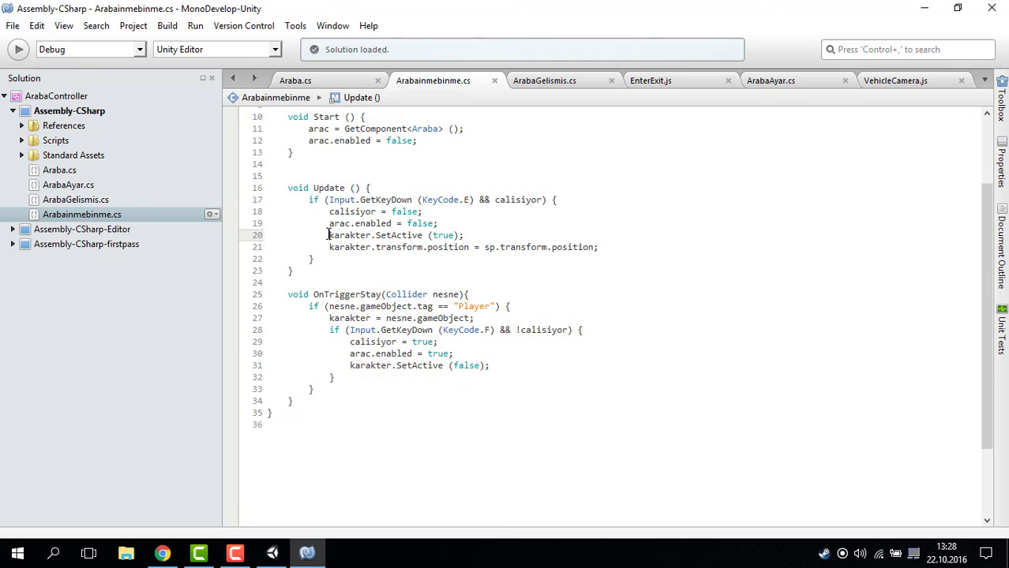
click(466, 234)
click(460, 225)
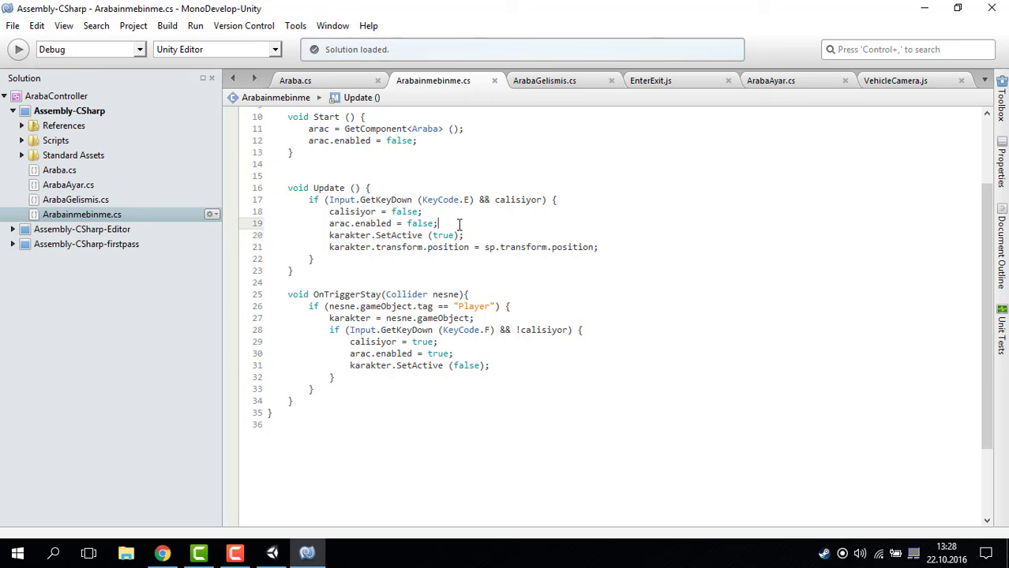
key(Return)
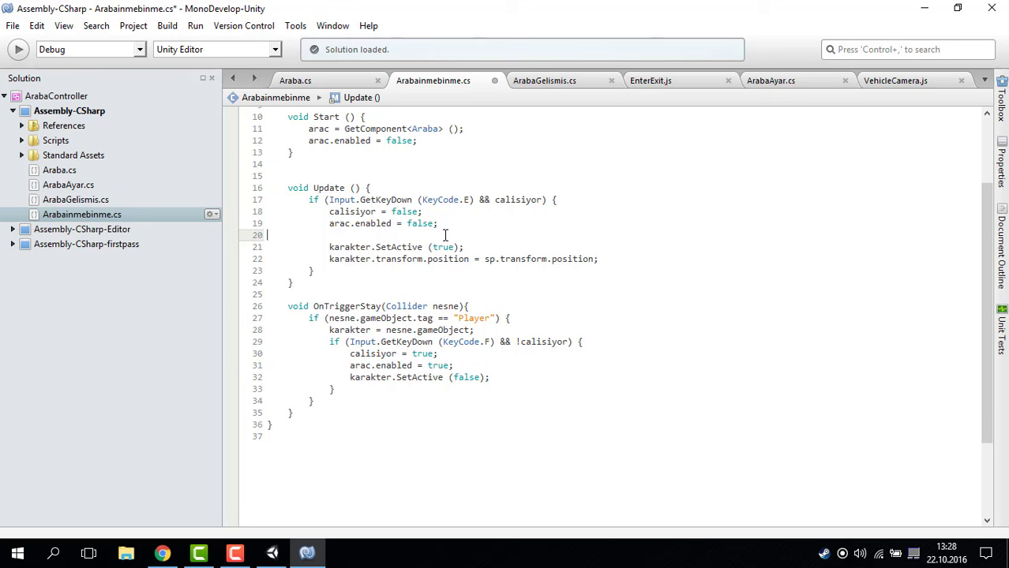
key(BackSpace)
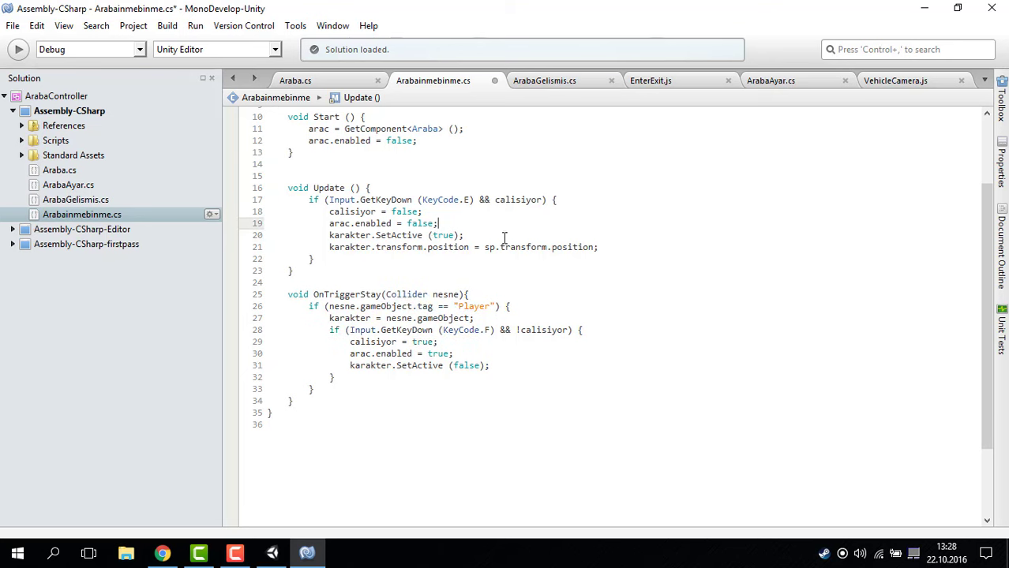
key(ctrl+s)
Open an empty line right after the KeyCode.E exit condition on line 17
click(601, 247)
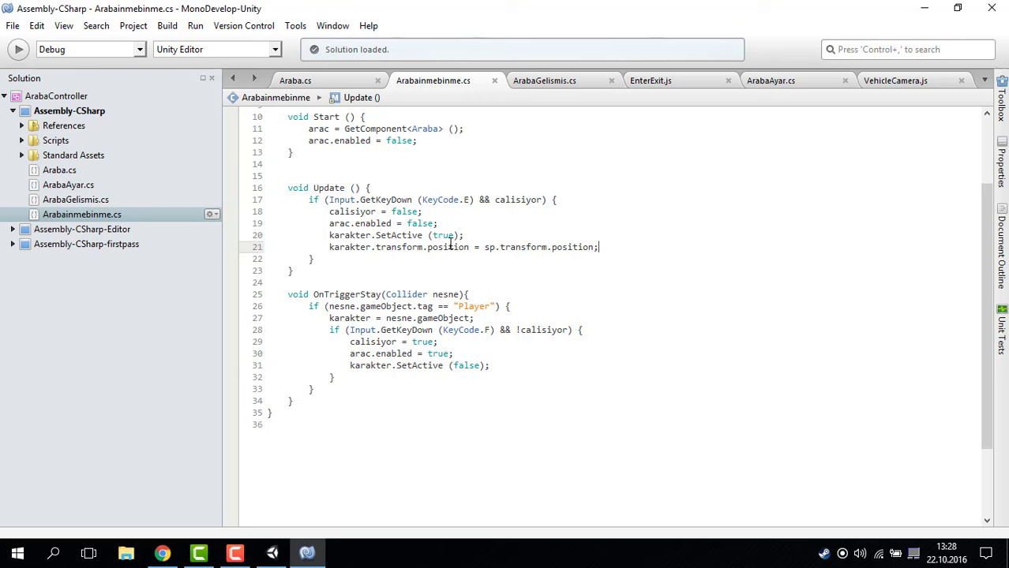
click(453, 226)
click(610, 244)
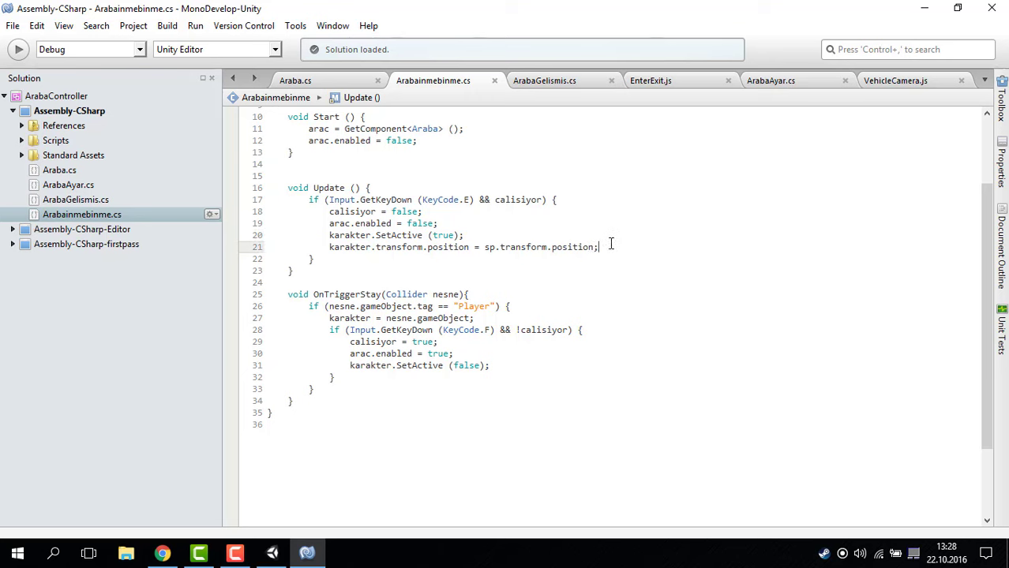
click(568, 202)
key(Return)
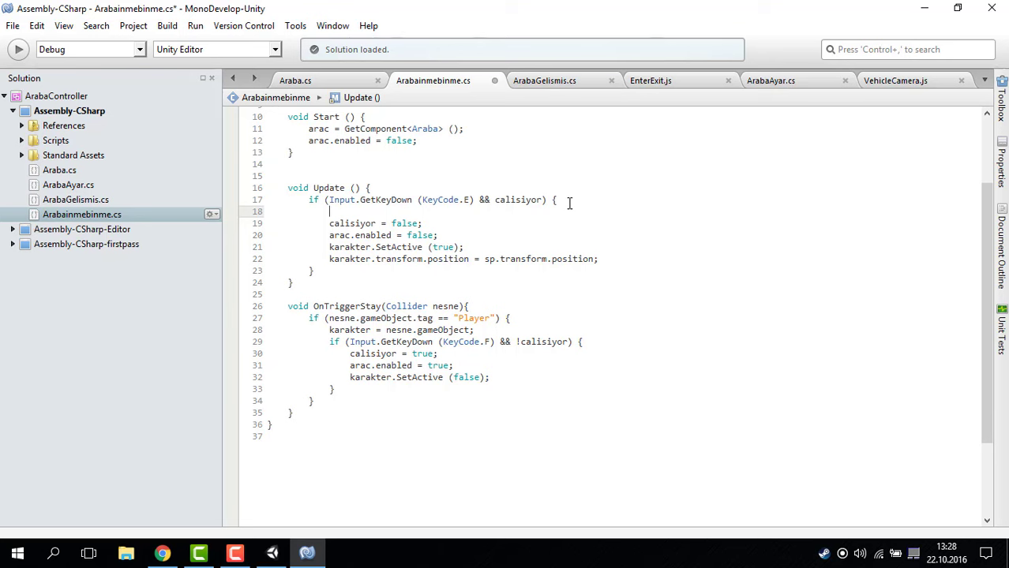
Write the header for (int i = 0; i < arac.kameralar.Length; i++), checking the kameralar field in Araba.cs
text(for())
text(int i =)
text(i)
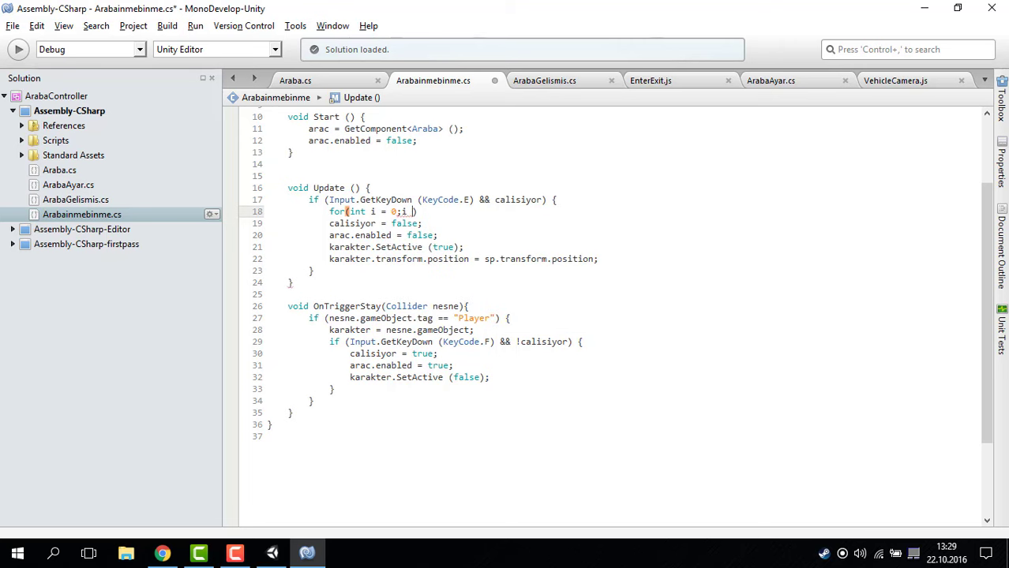
text( < ar)
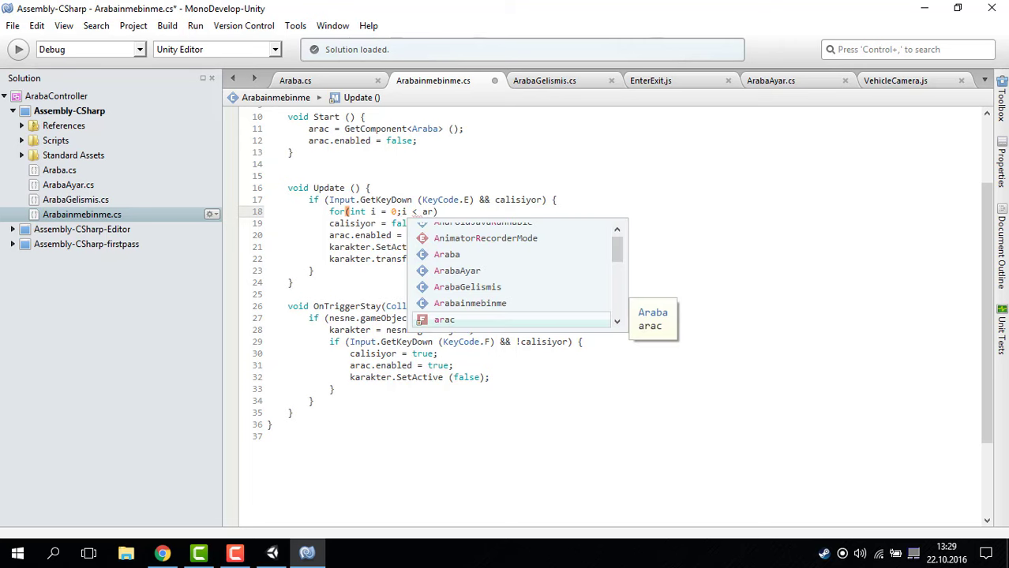
text(ac.ka)
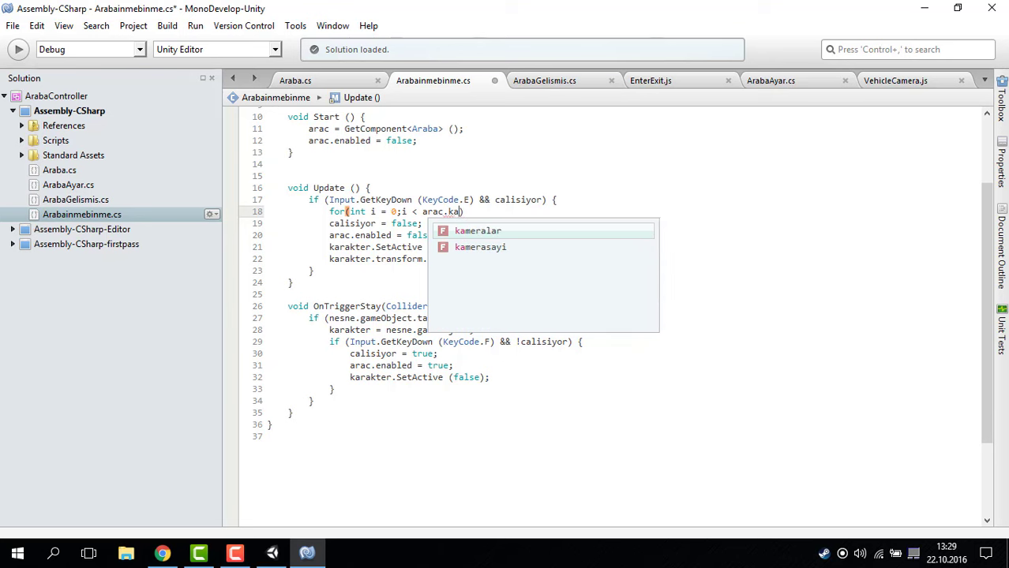
key(Return)
text(.Le)
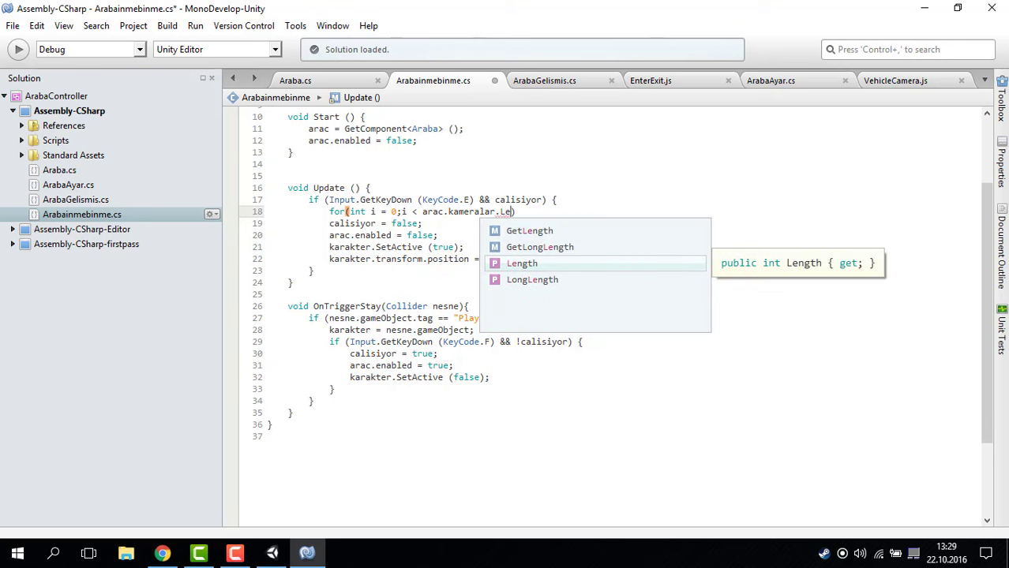
key(Return)
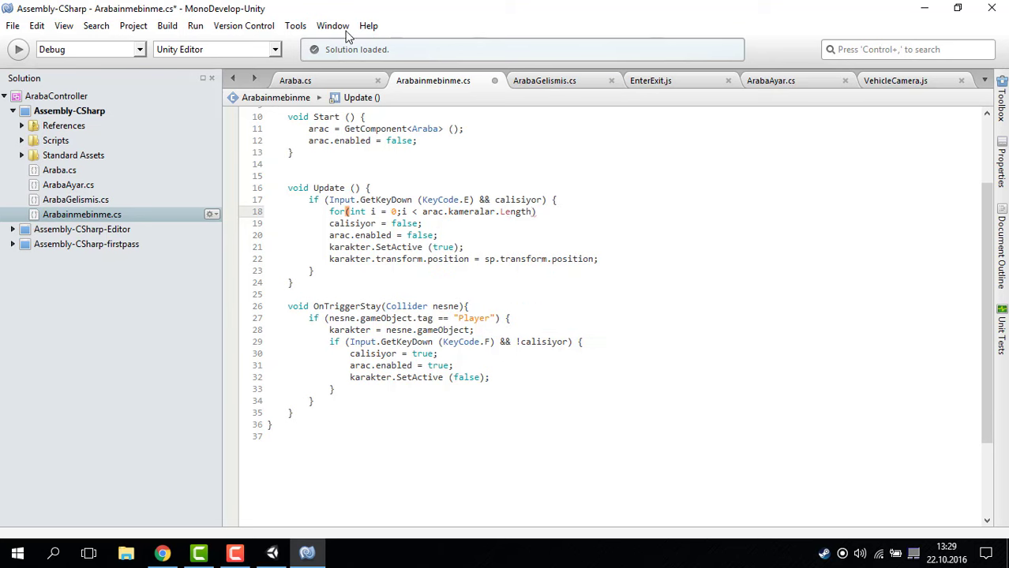
click(300, 80)
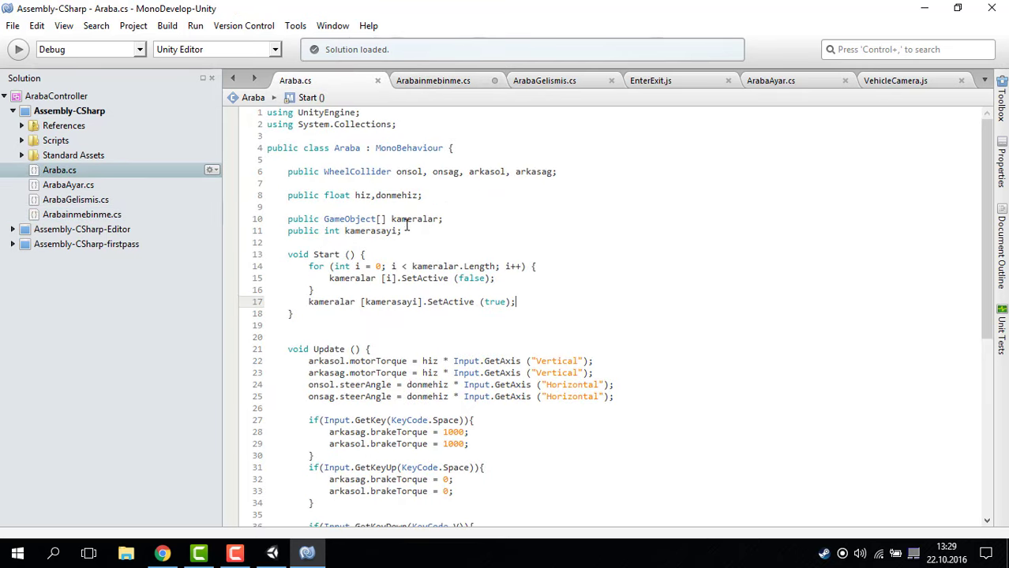
double_click(407, 220)
click(419, 81)
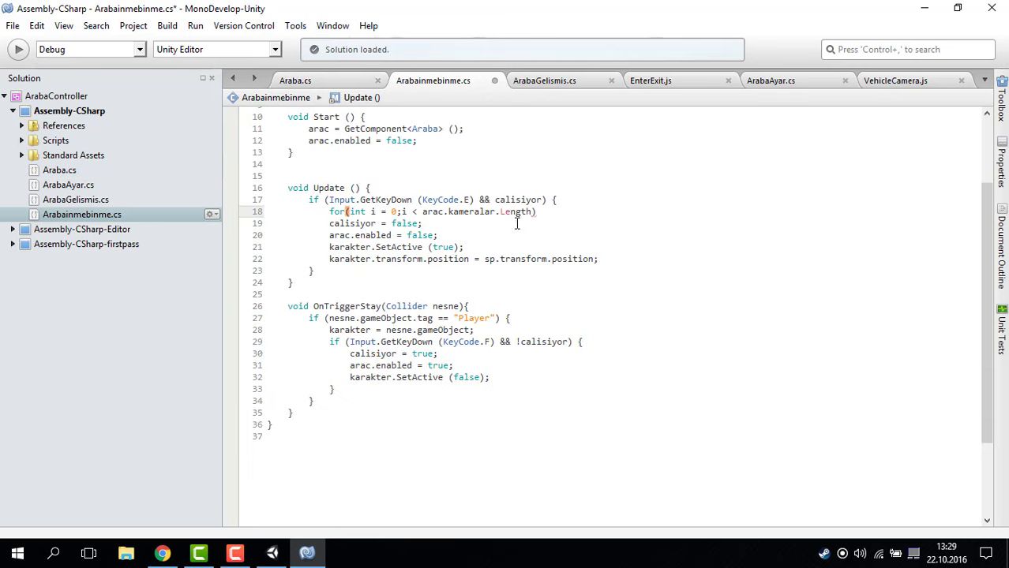
text(; i++)
text() {)
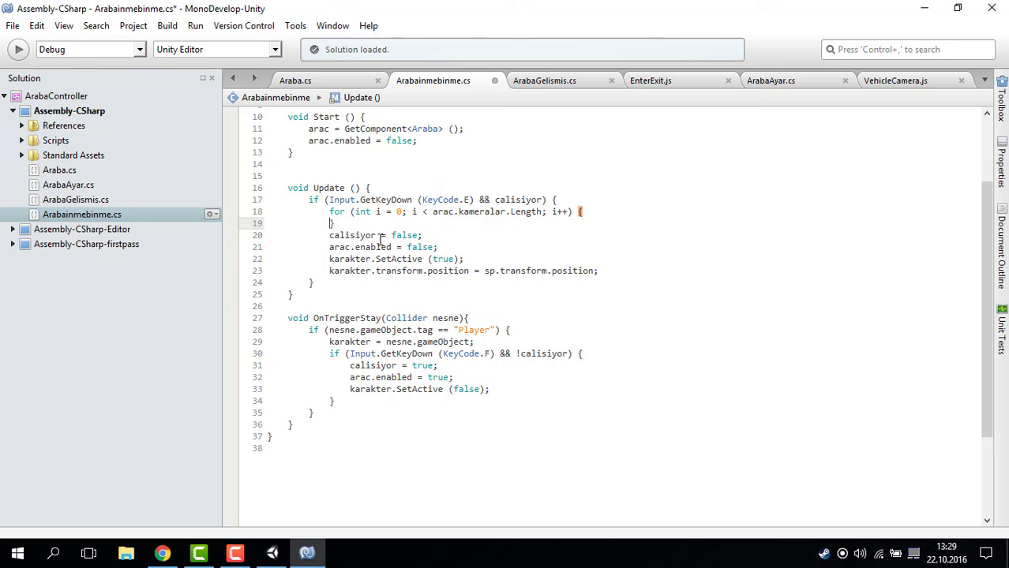
key(Return)
Fill the loop body with arac.kameralar[i].SetActive(false); and save
text(kam)
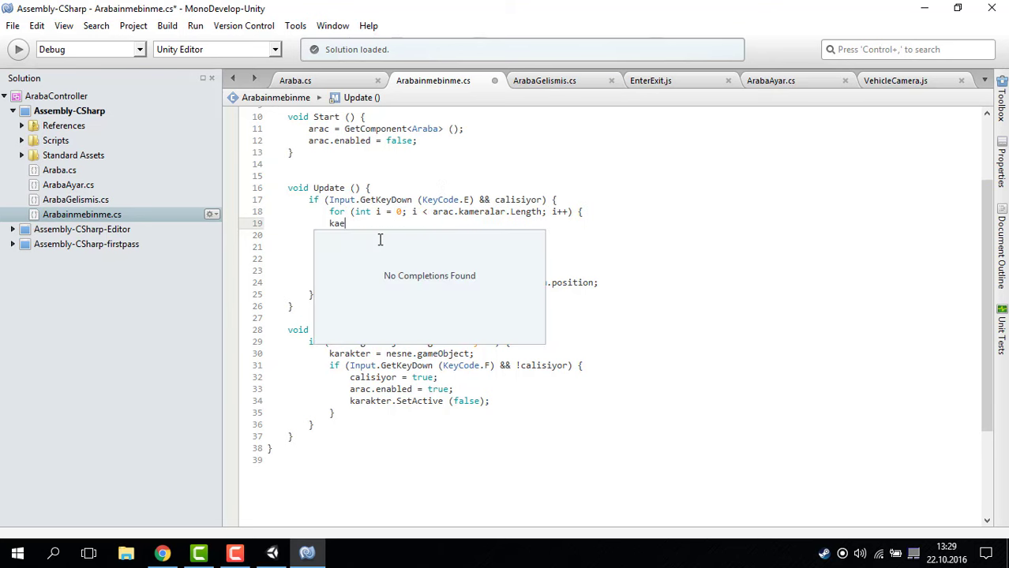
key(BackSpace)
text(mer)
key(BackSpace)
key(BackSpace)
key(BackSpace)
key(BackSpace)
key(BackSpace)
key(BackSpace)
key(BackSpace)
key(BackSpace)
key(BackSpace)
text(ara)
key(Return)
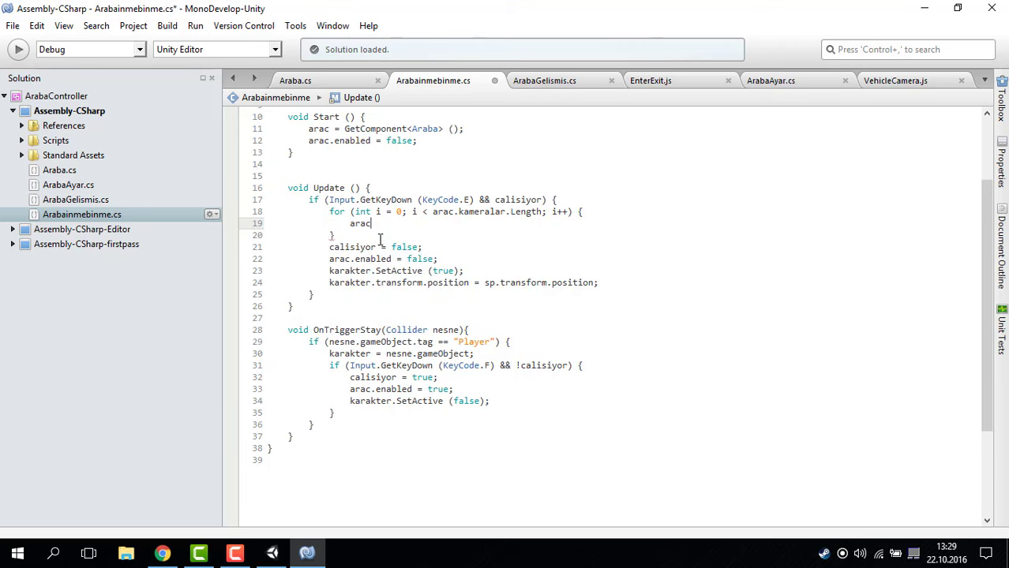
text(.kamer)
key(Return)
text([i)
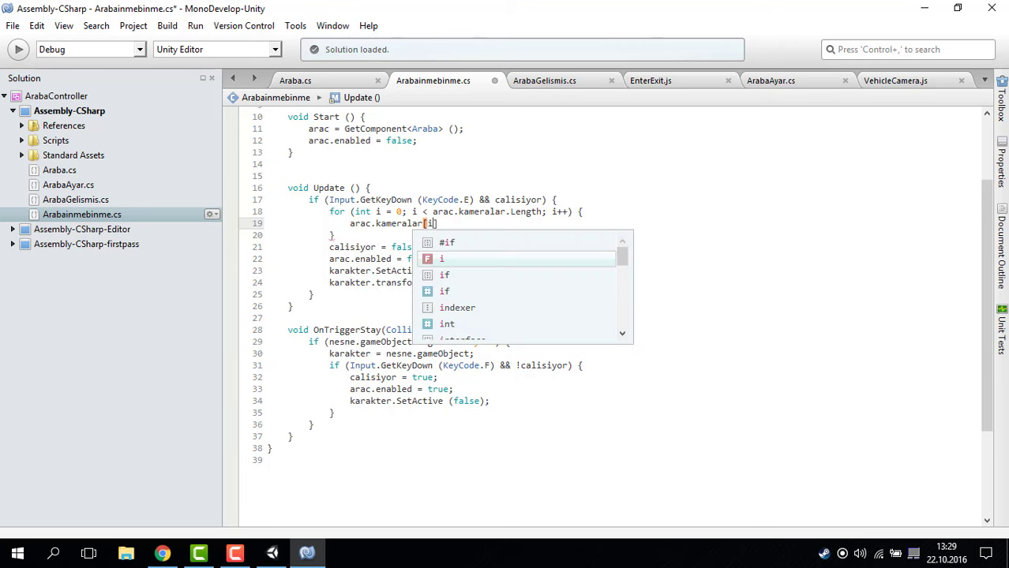
text(].Set)
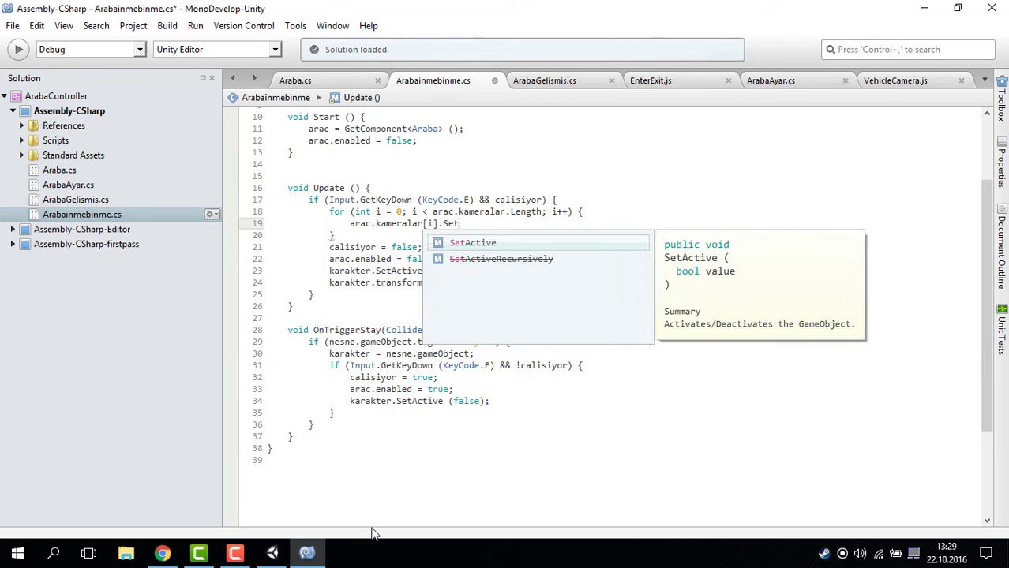
key(Return)
text(()
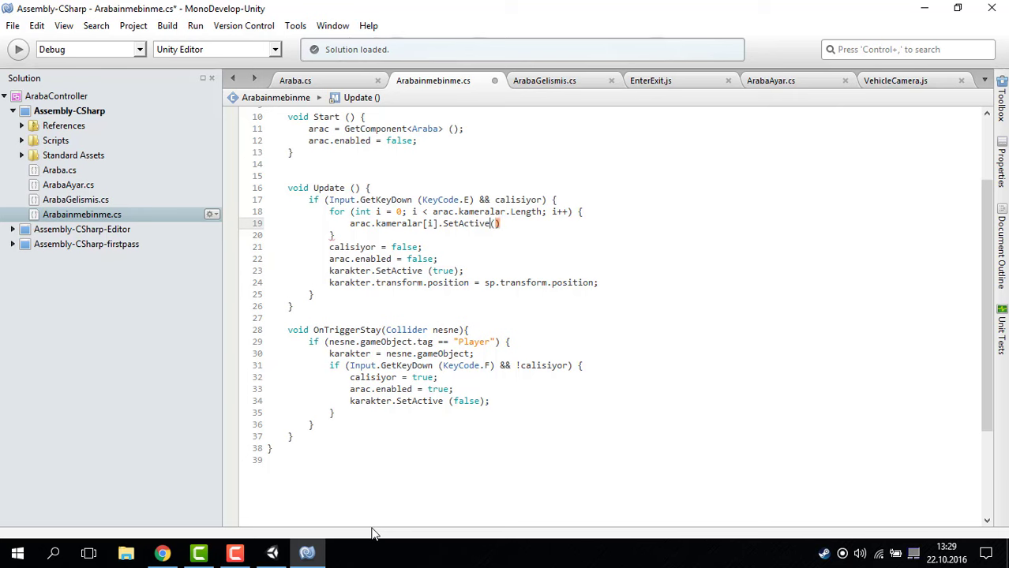
text(false)
text();)
key(ctrl+s)
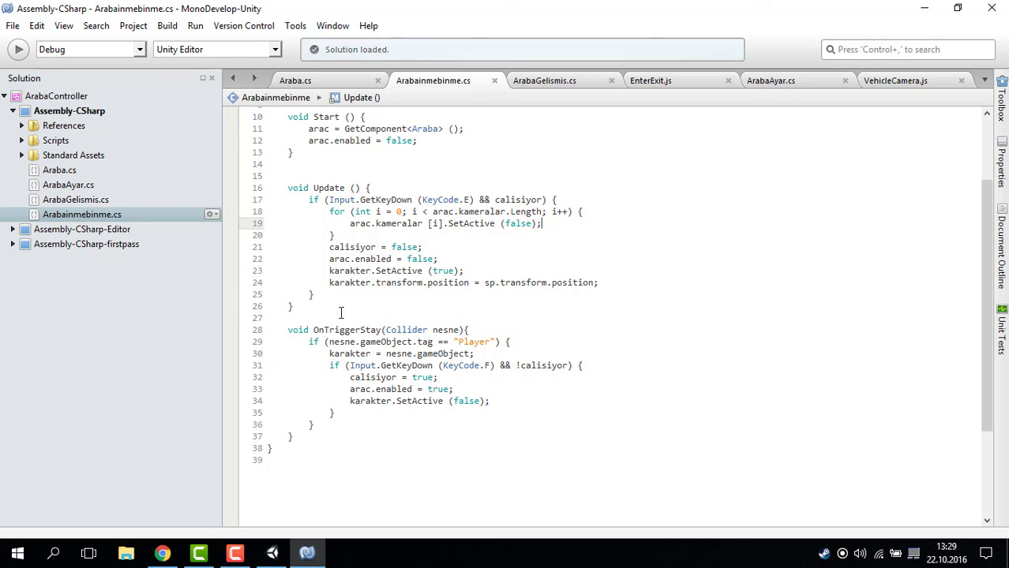
Play the game, enter and leave the car, stop, then collapse Araba and Canvas in the Hierarchy
click(271, 553)
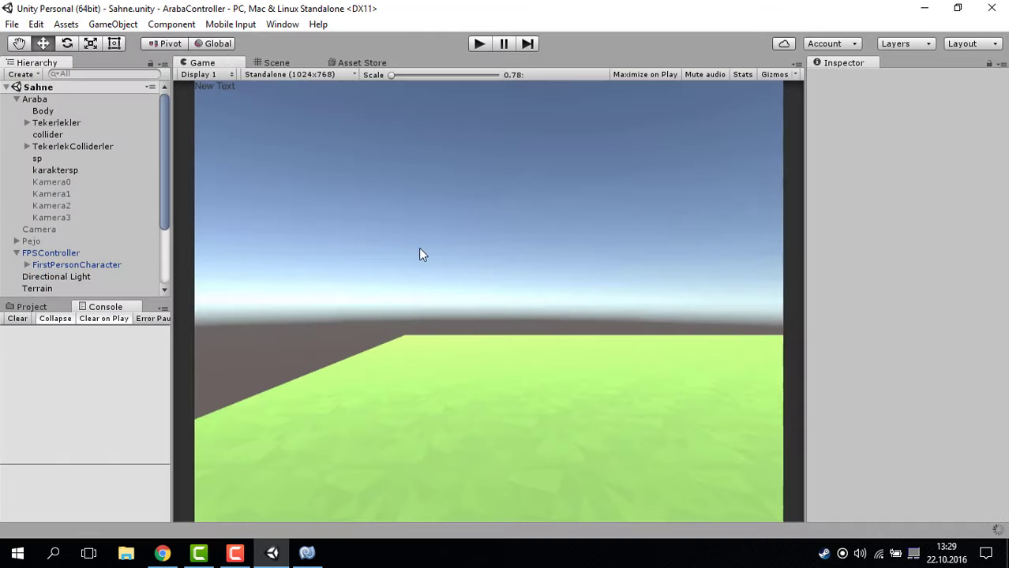
click(481, 45)
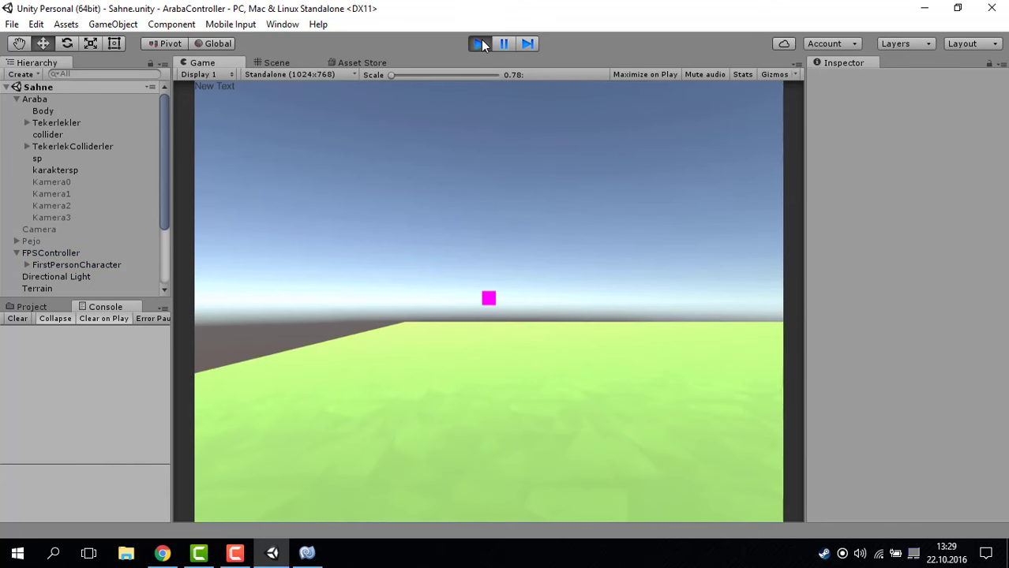
key(e)
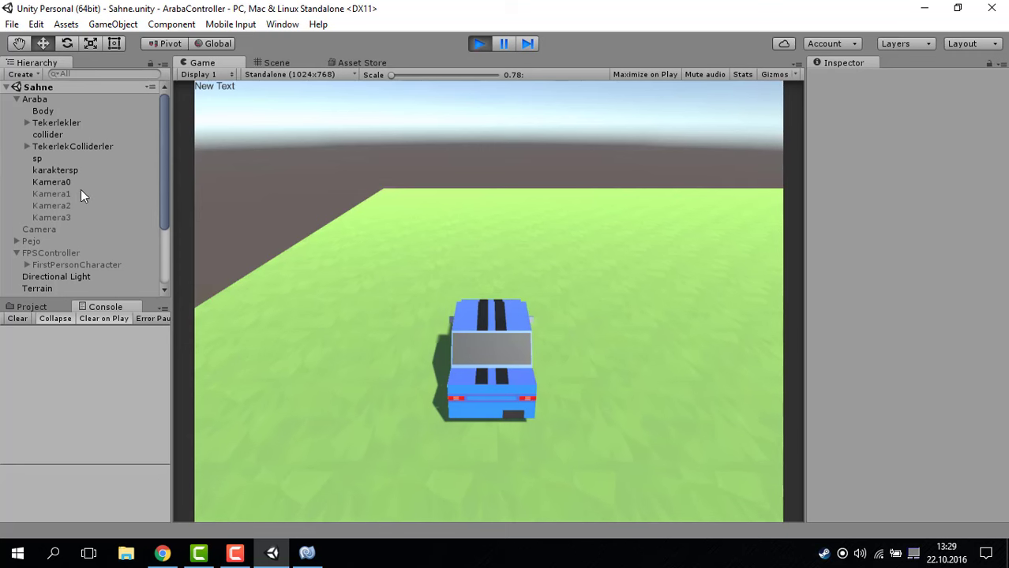
key(e)
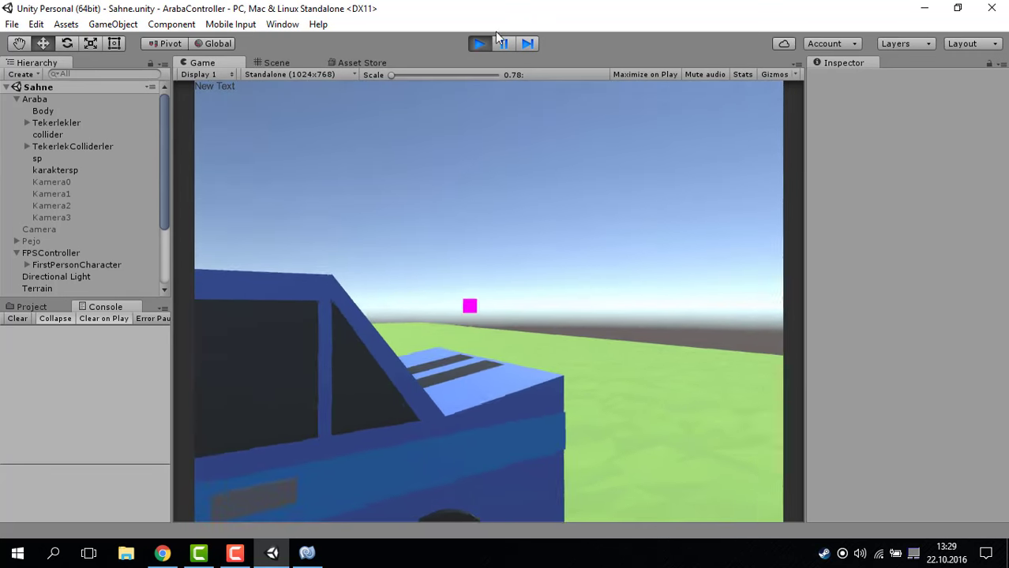
click(478, 43)
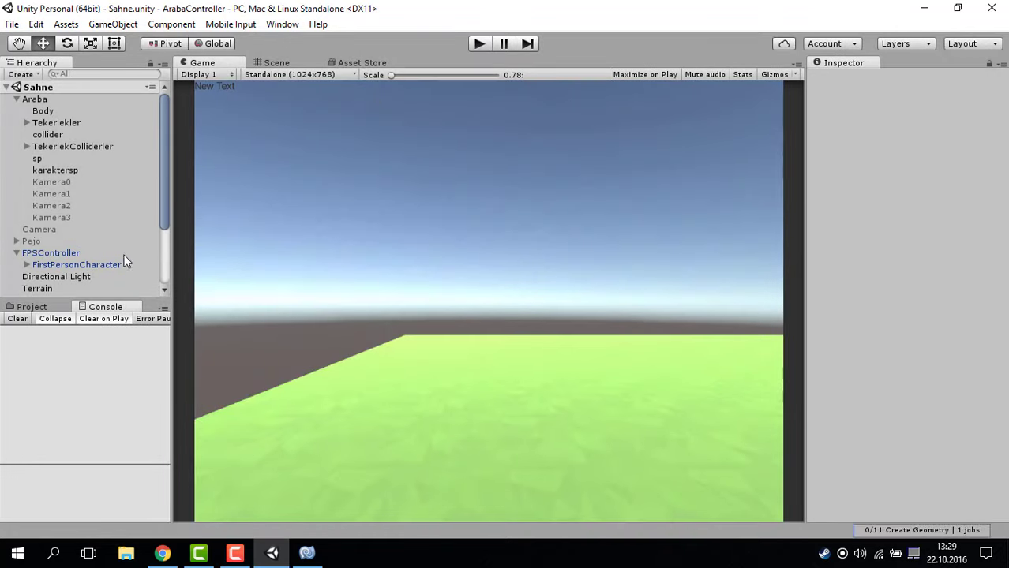
click(16, 99)
click(17, 193)
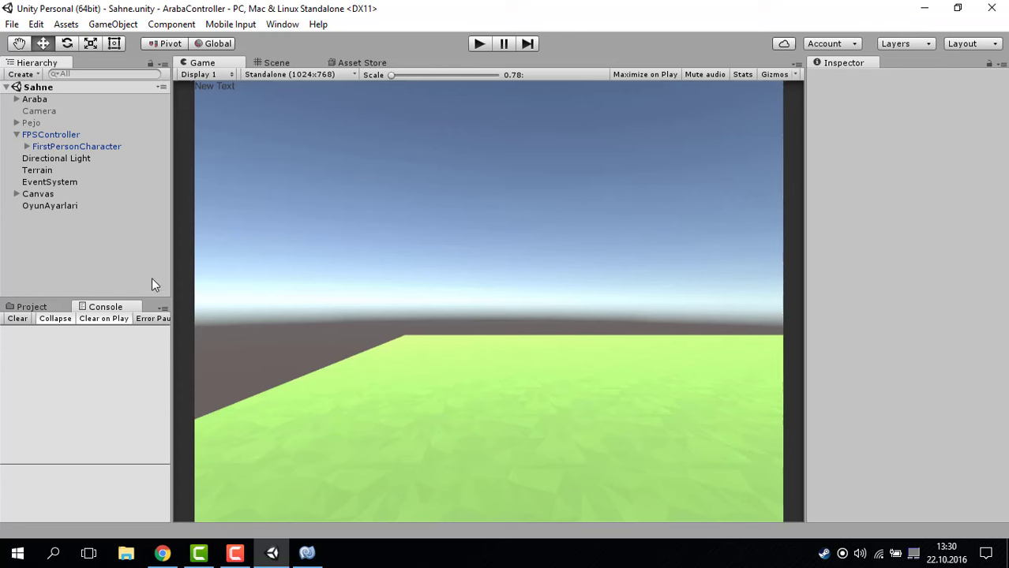
Change GetKeyDown to GetKeyUp in the F-key enter check on line 31 and save
click(307, 553)
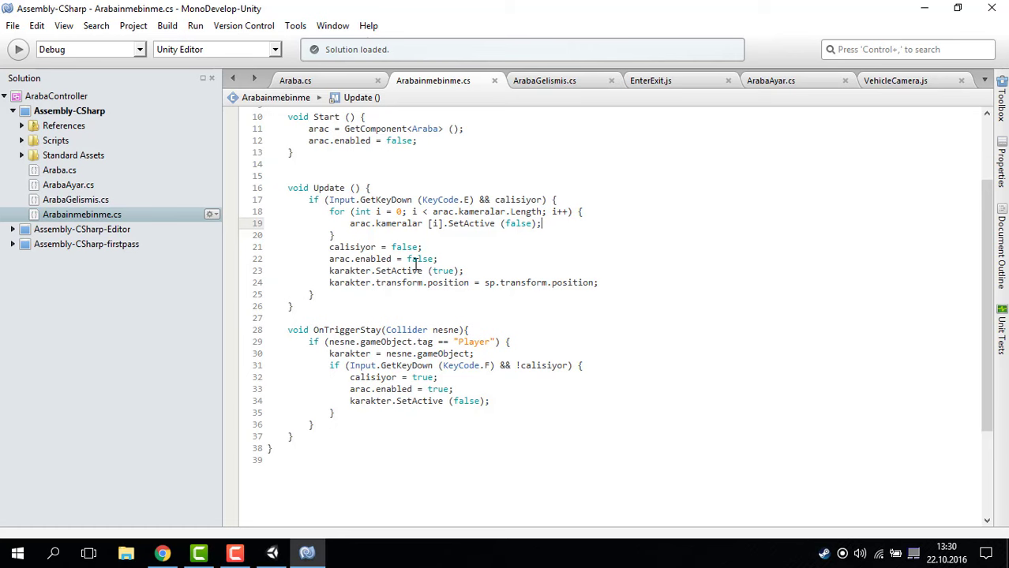
scroll(470, 390, down, 2)
drag(376, 314, 432, 316)
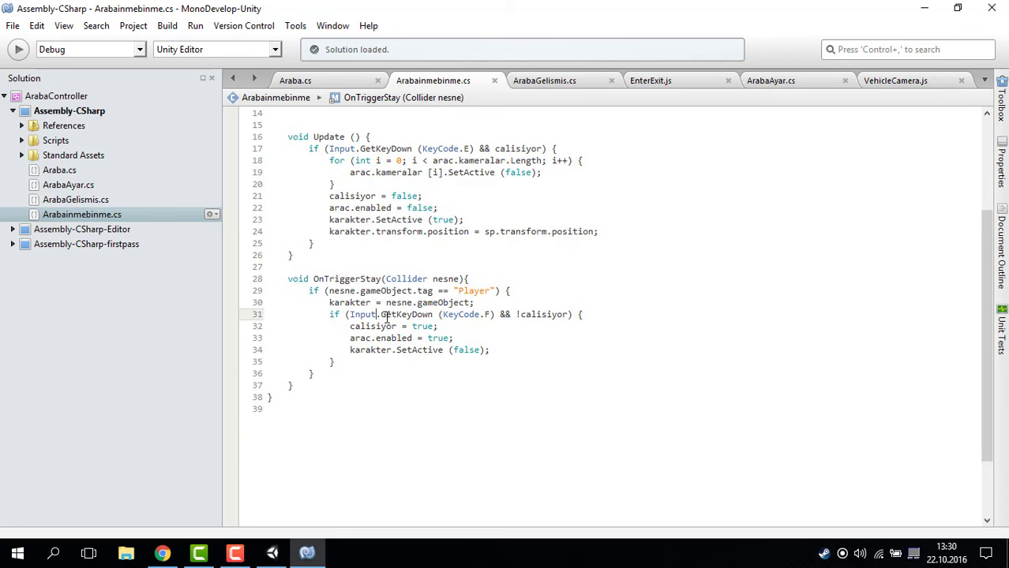
click(434, 316)
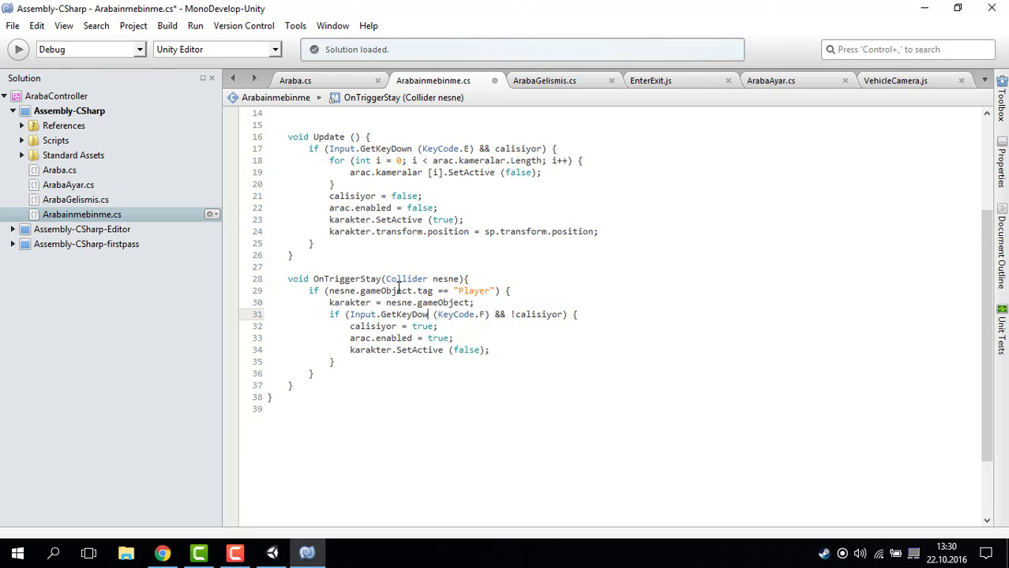
key(BackSpace)
key(BackSpace)
key(BackSpace)
key(BackSpace)
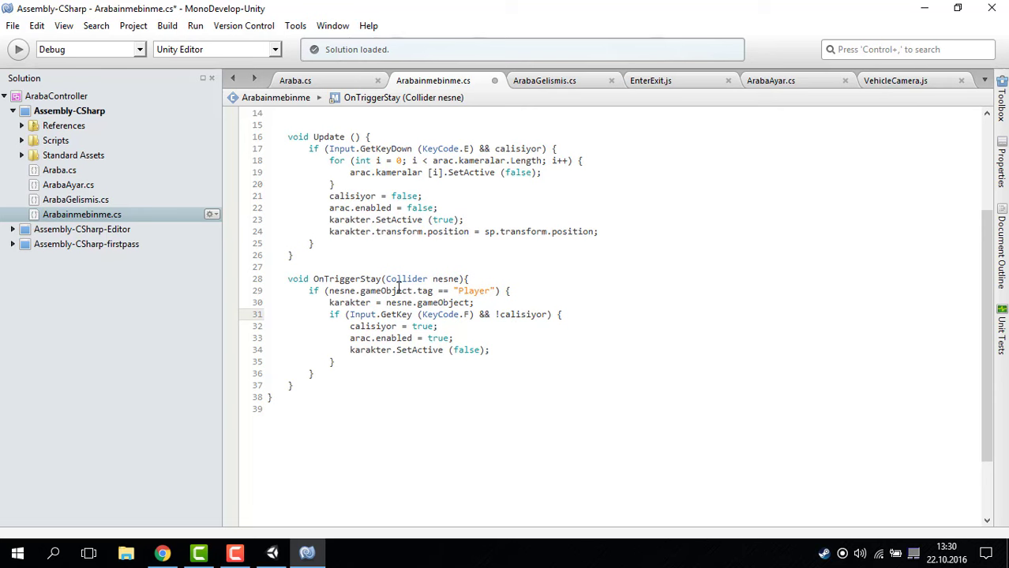
text(d)
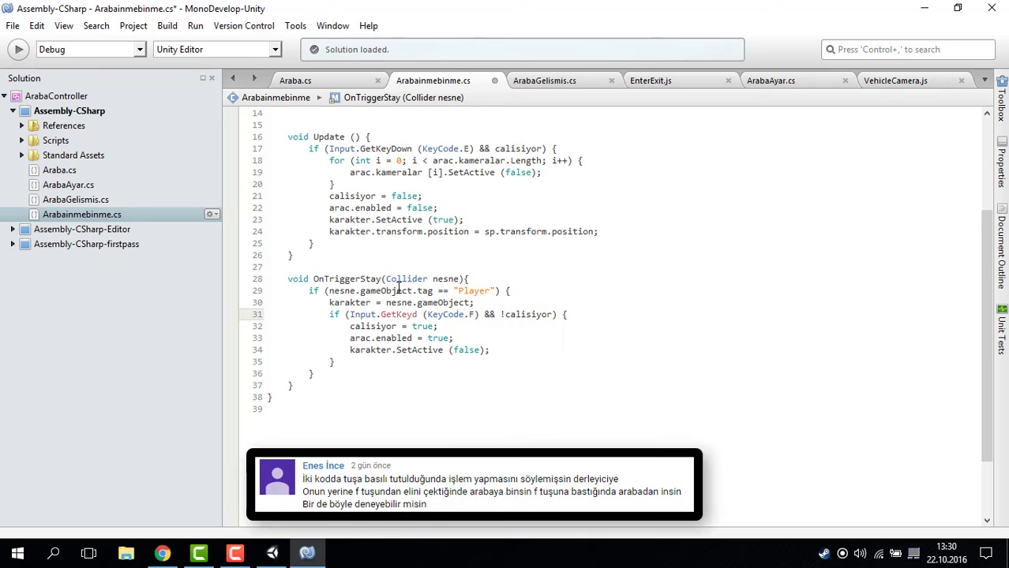
key(BackSpace)
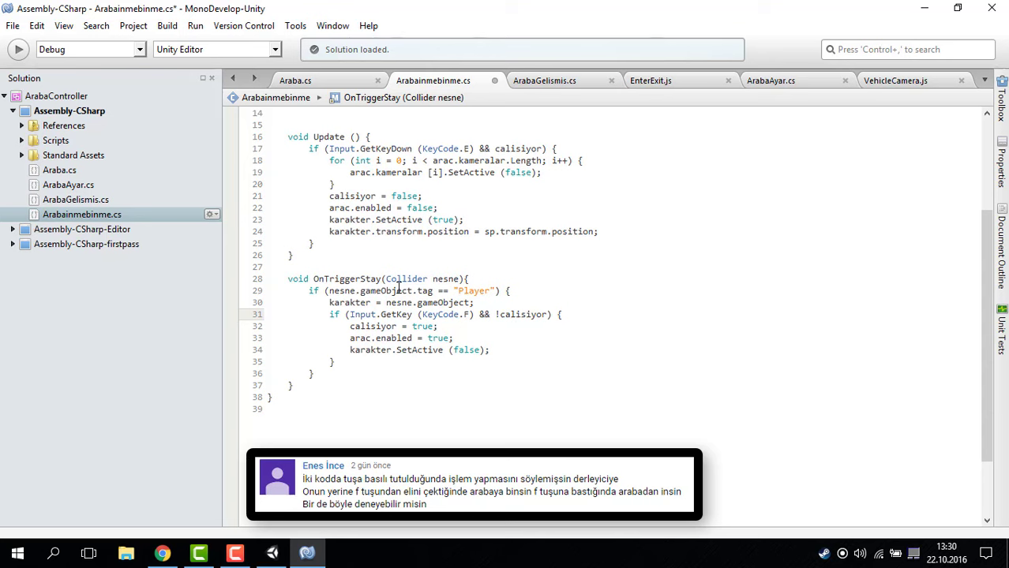
text(Up)
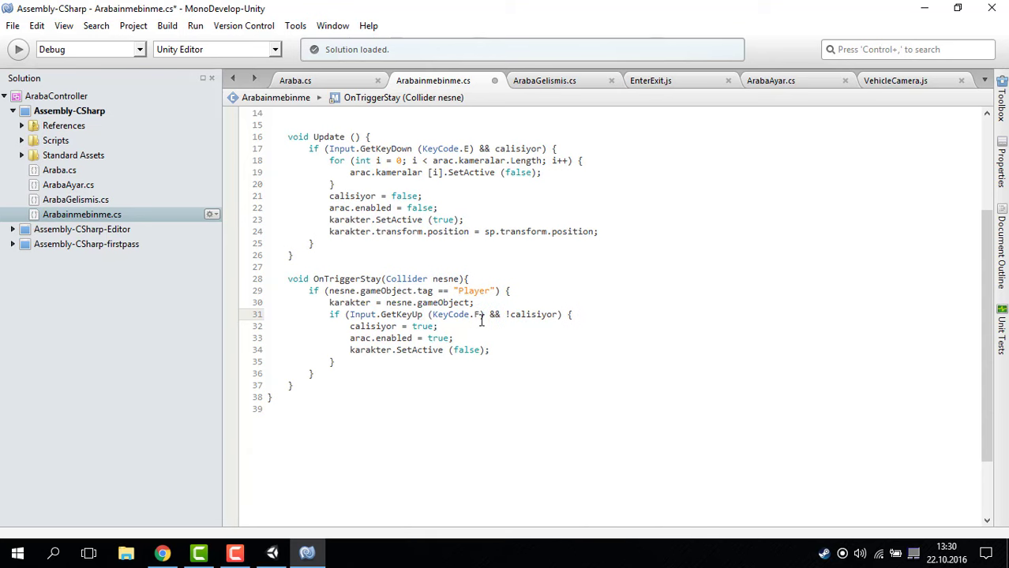
click(479, 315)
key(ctrl+s)
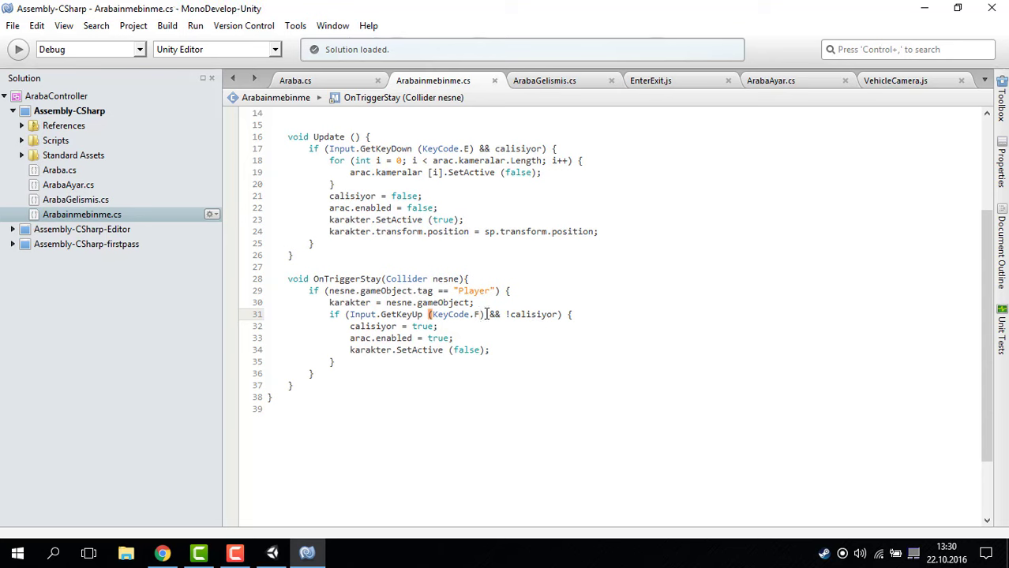
Change the exit key on line 17 from KeyCode.E to KeyCode.F, save, and return to Unity
scroll(433, 212, up, 2)
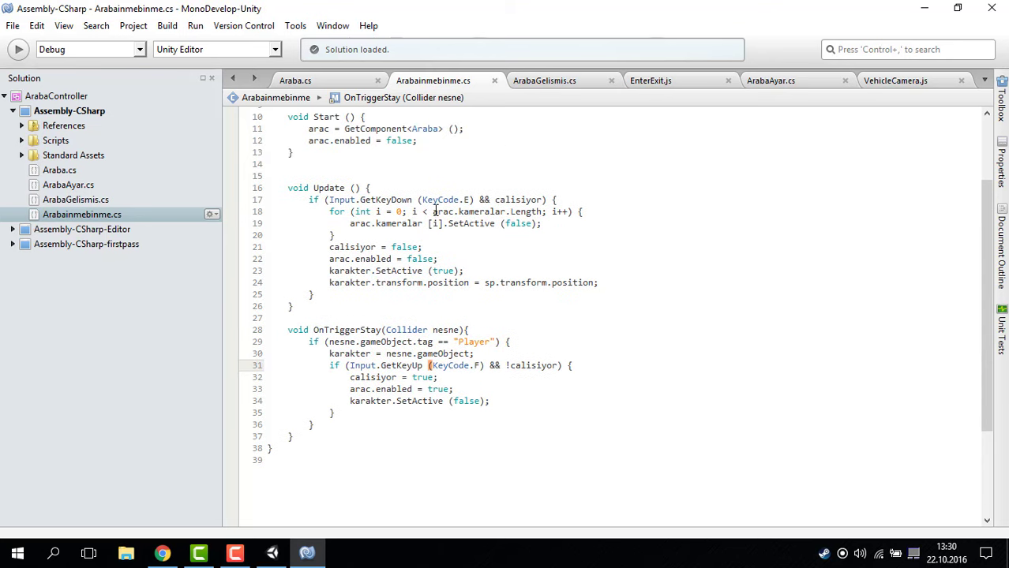
click(472, 199)
key(BackSpace)
text(F)
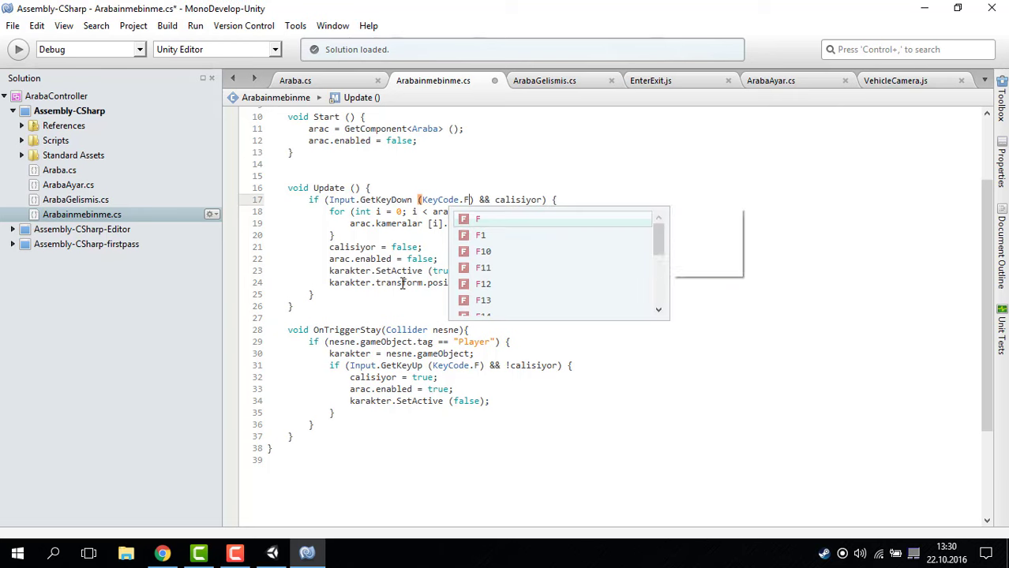
key(Escape)
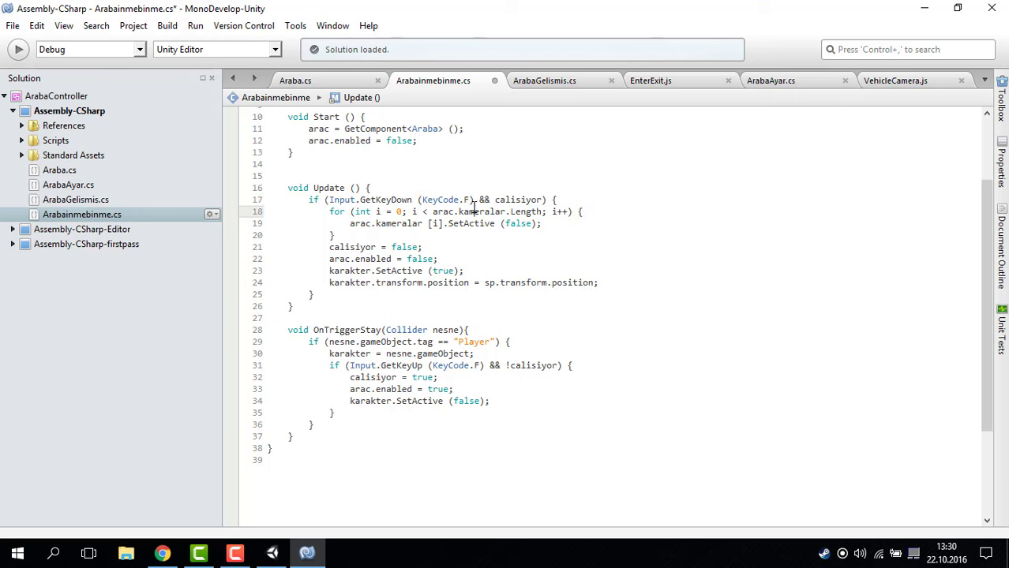
key(ctrl+s)
click(272, 552)
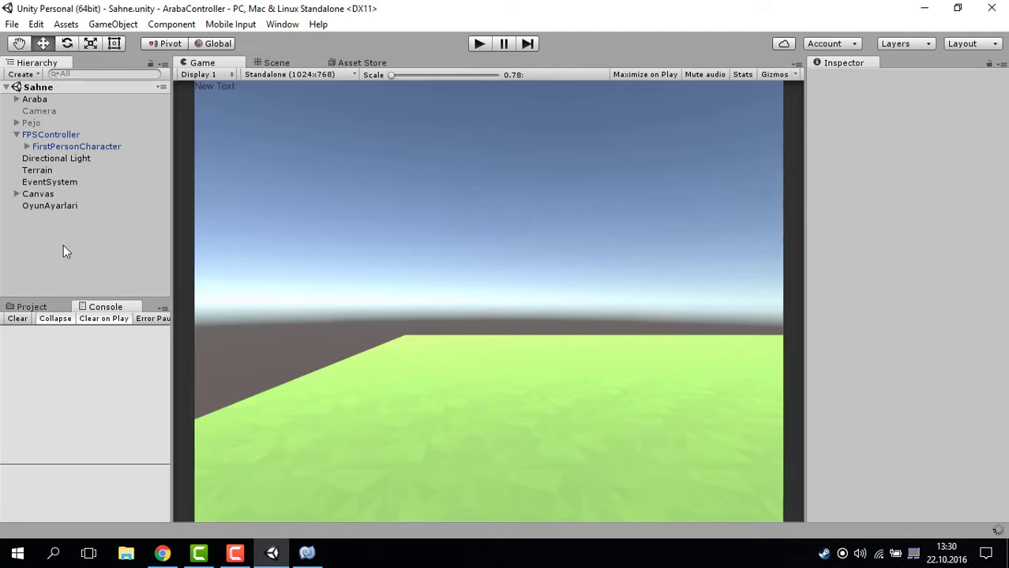
Play-test getting into the blue car, driving and steering left, switching camera, and getting out
click(478, 44)
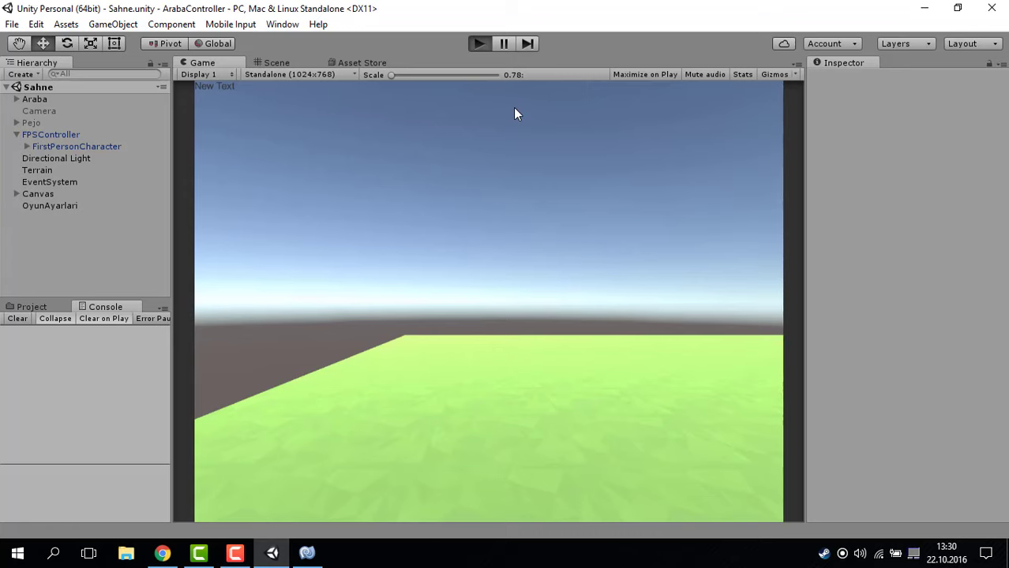
key(e)
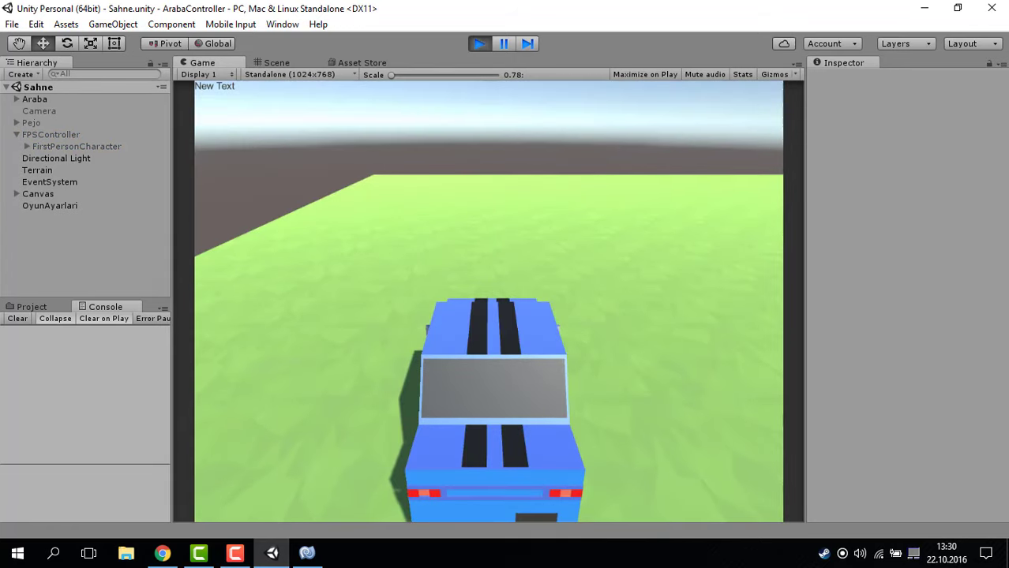
key(Up)
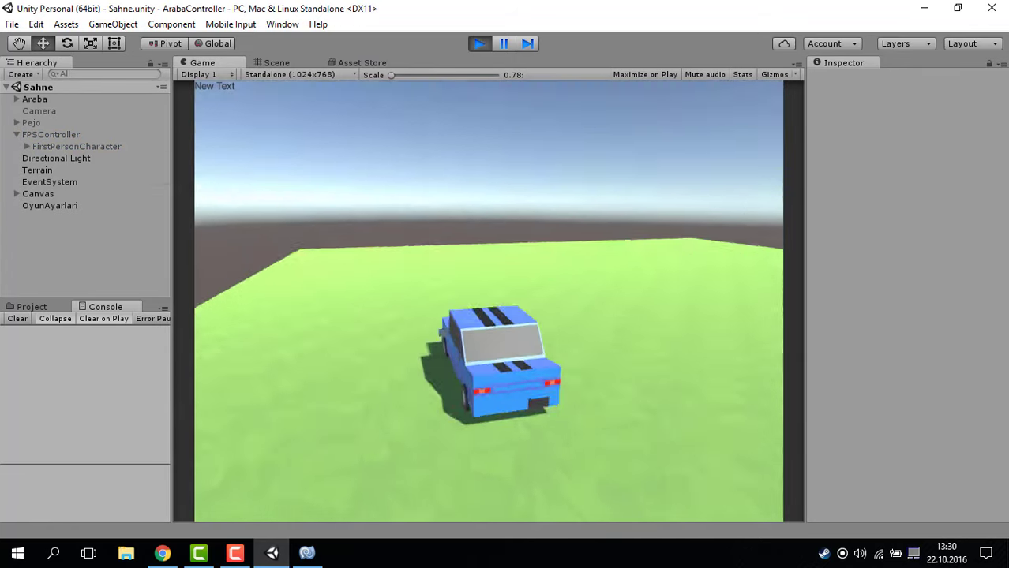
key(Left)
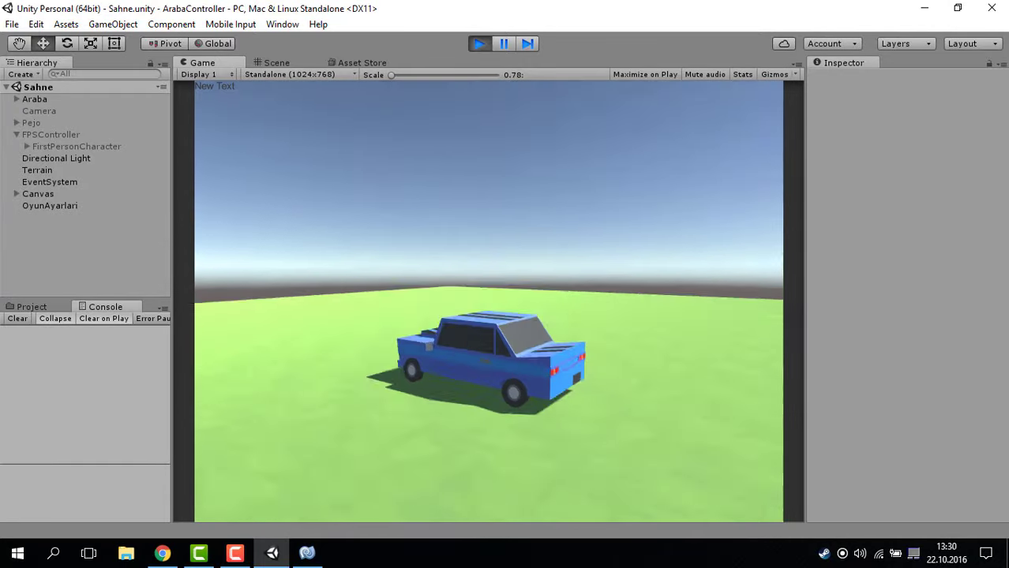
key(e)
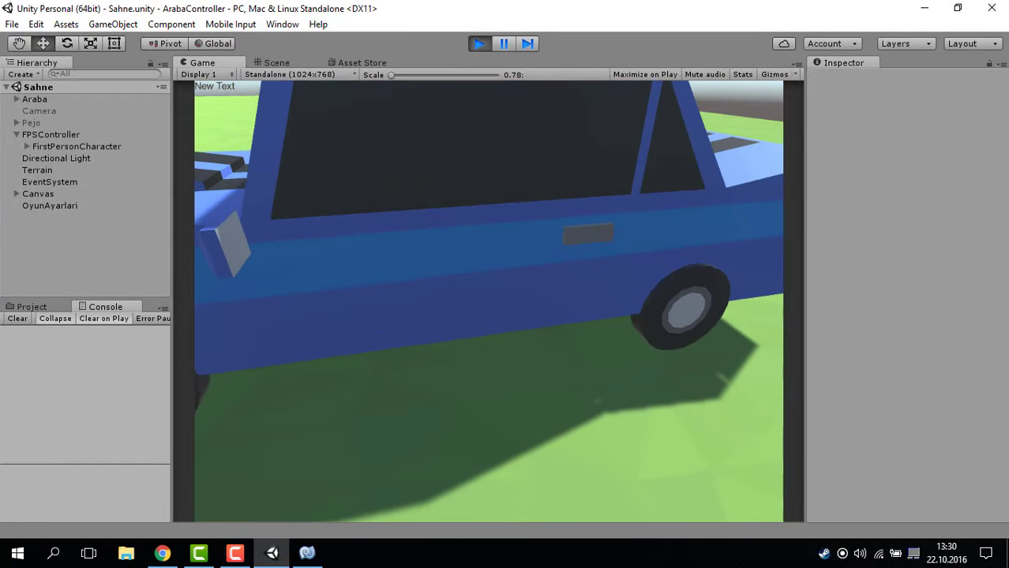
key(e)
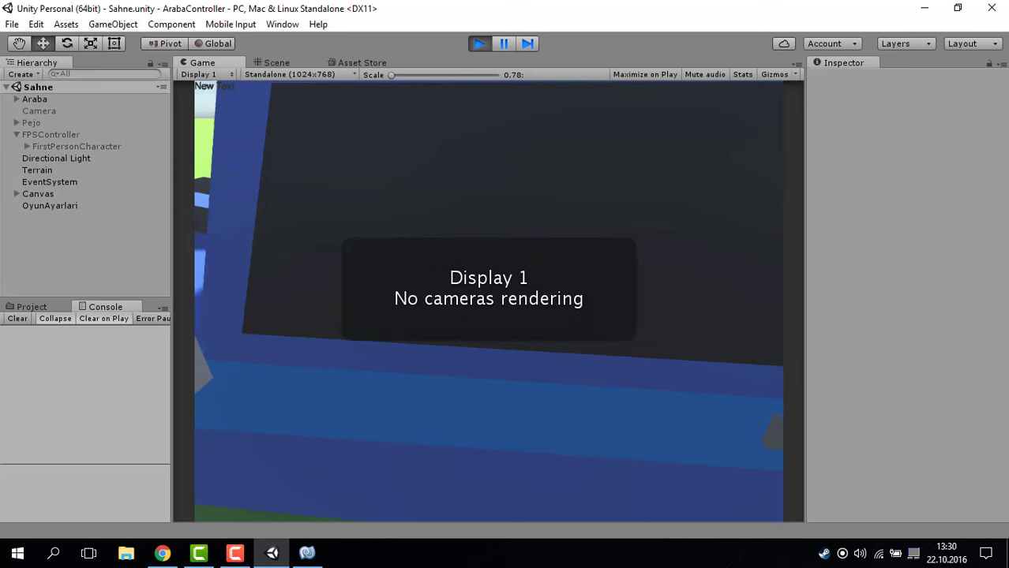
Inspect Araba's Kamera0 camera, stop play mode, and look at Araba.cs in MonoDevelop
click(17, 100)
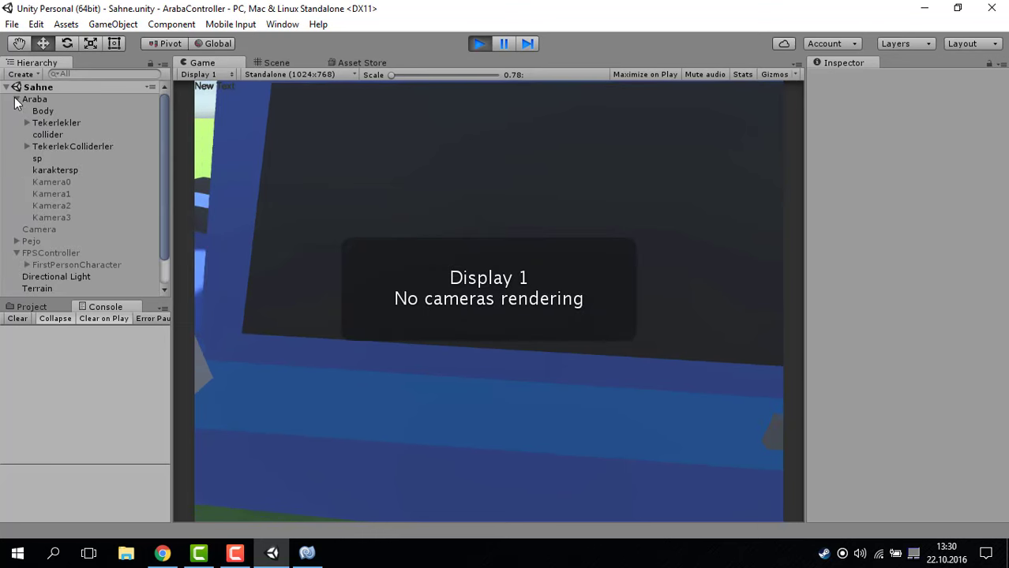
click(74, 186)
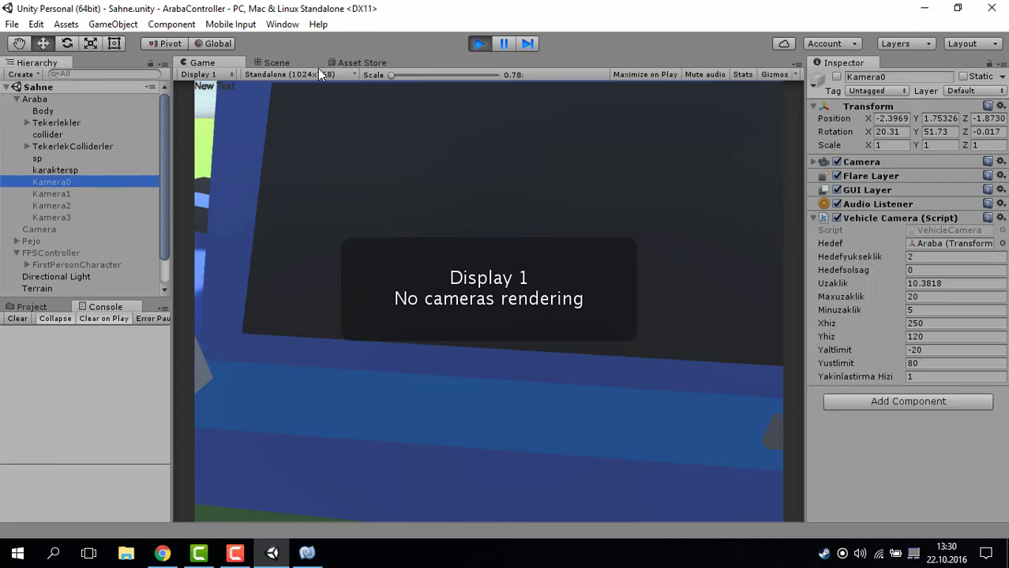
click(480, 44)
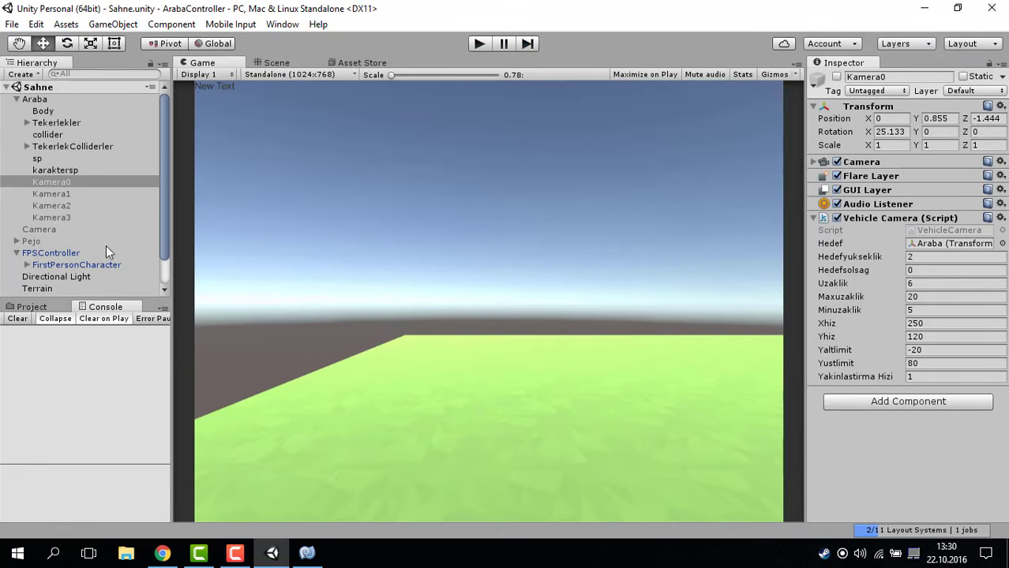
click(326, 557)
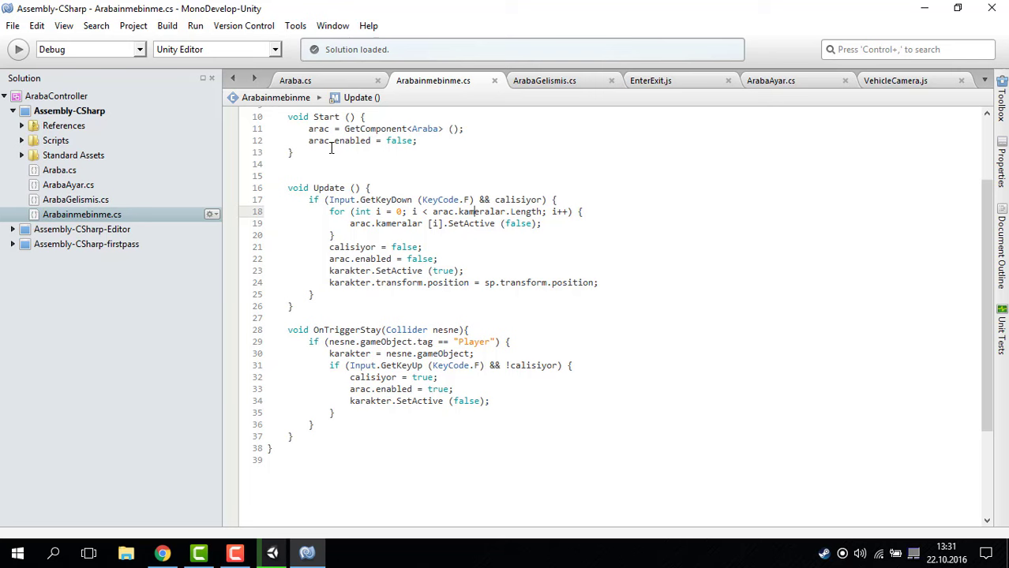
click(318, 82)
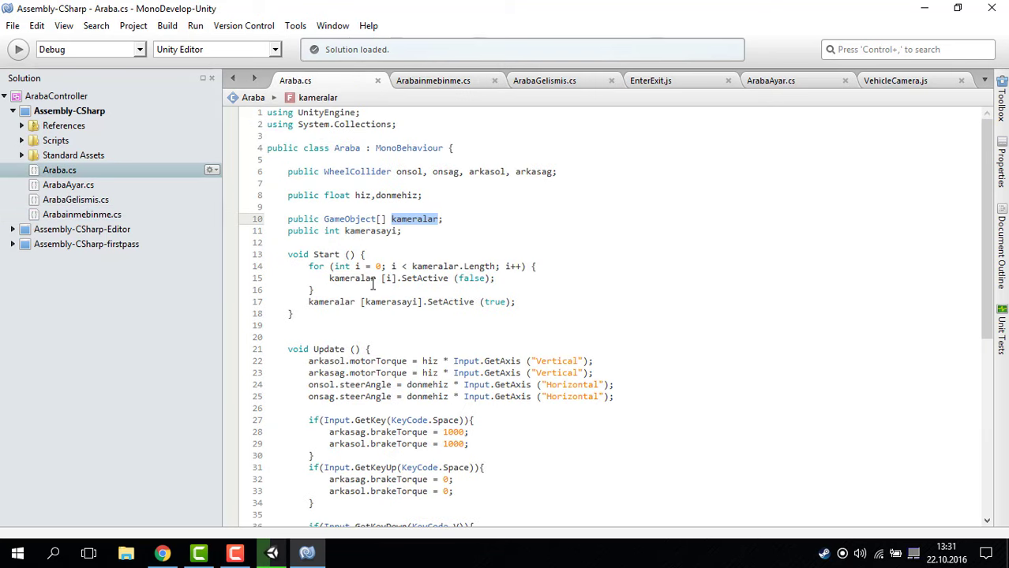
click(272, 555)
Play-test again while inspecting the Kamera1 camera, then stop play mode
click(474, 50)
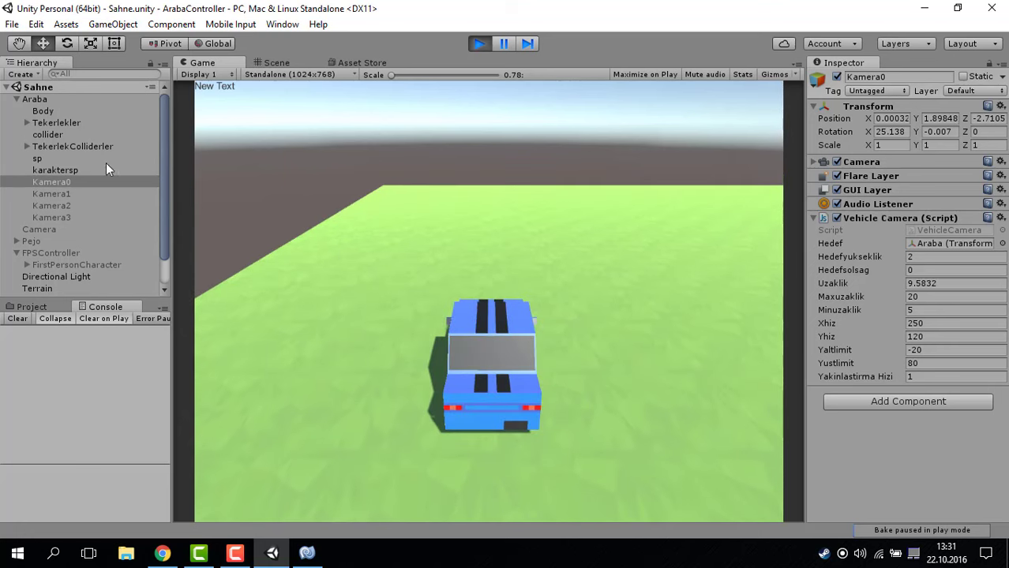
click(68, 194)
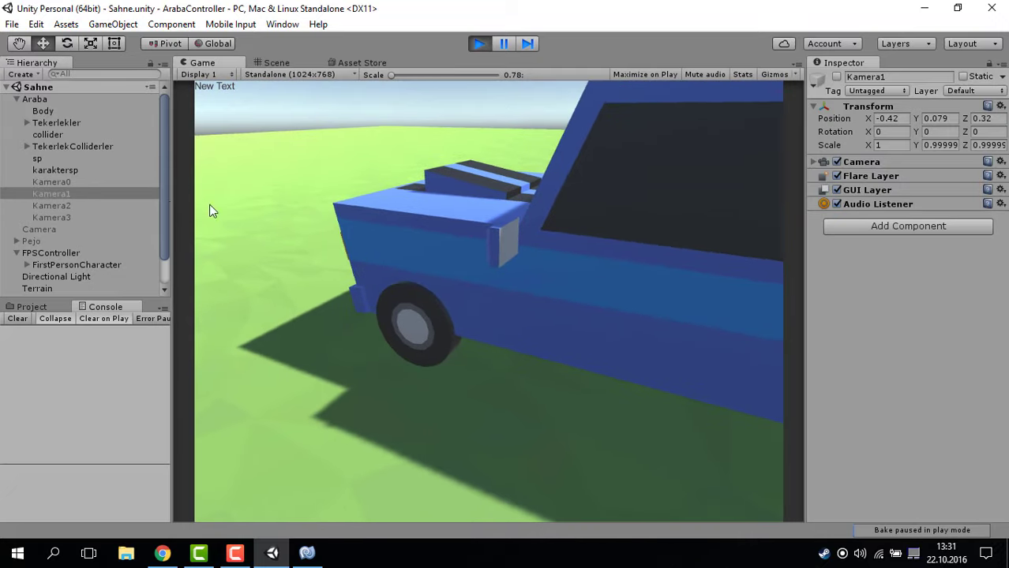
click(209, 205)
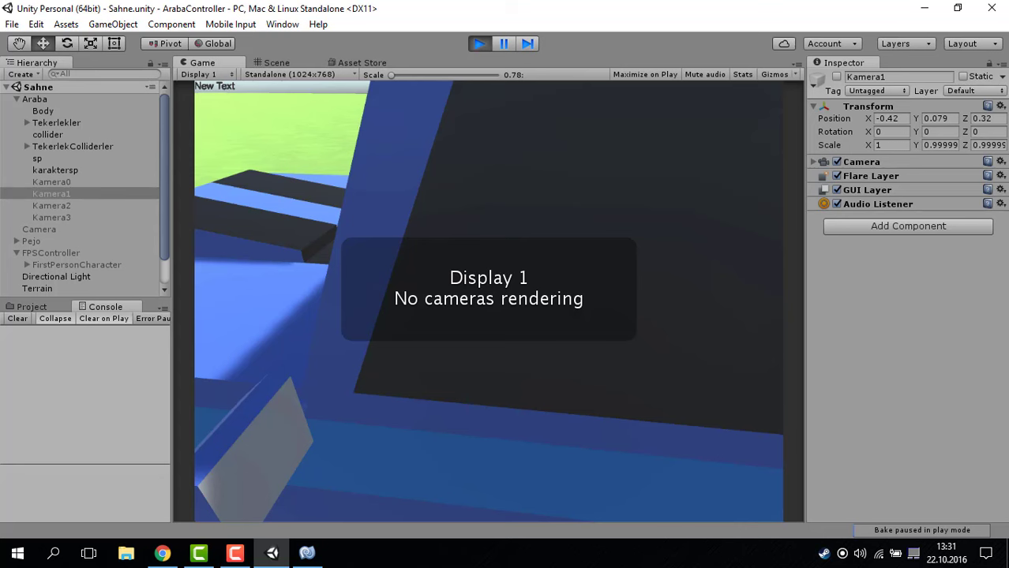
click(486, 42)
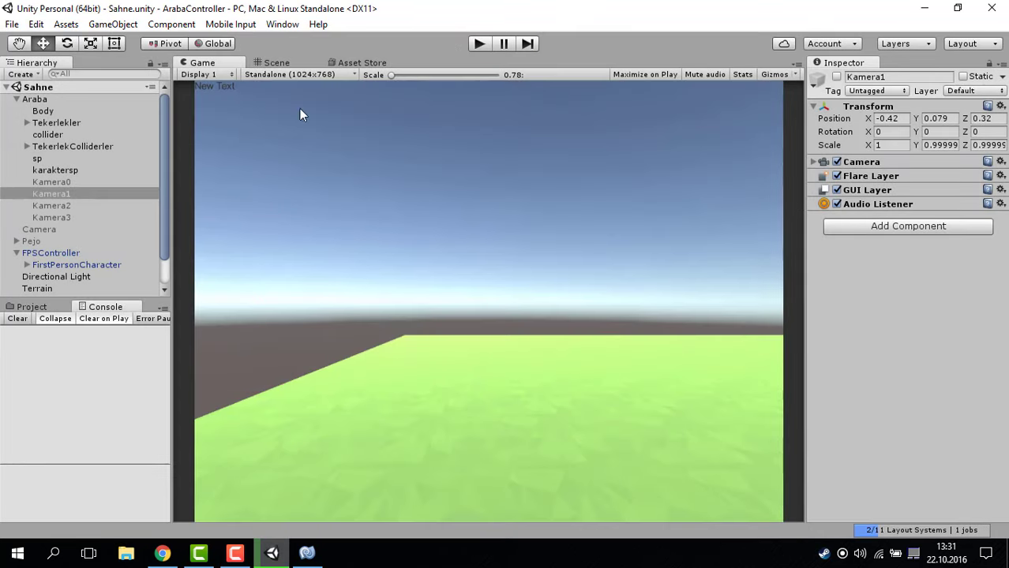
Delete the Text object under Canvas to remove the New Text label
scroll(82, 142, down, 5)
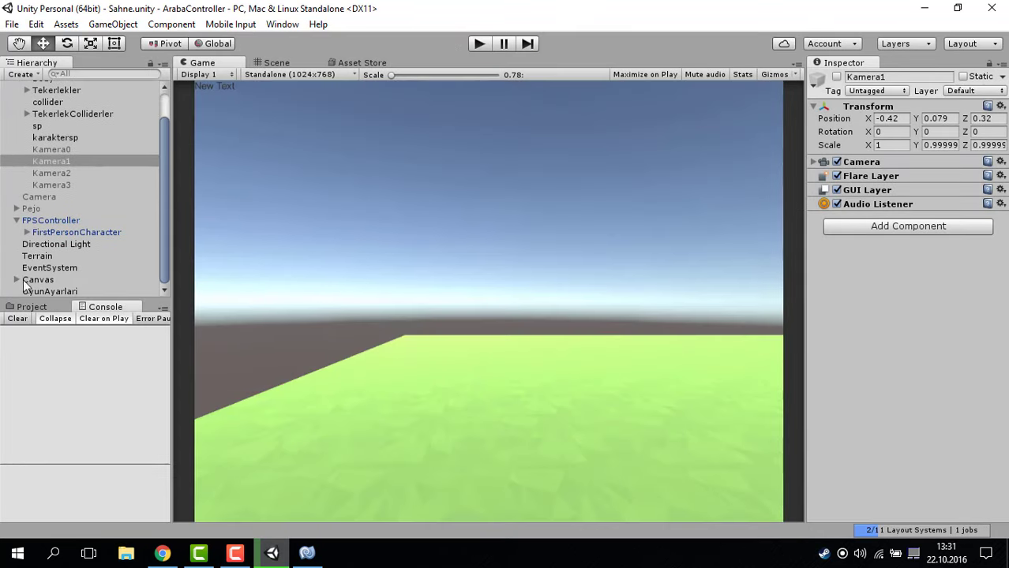
click(46, 279)
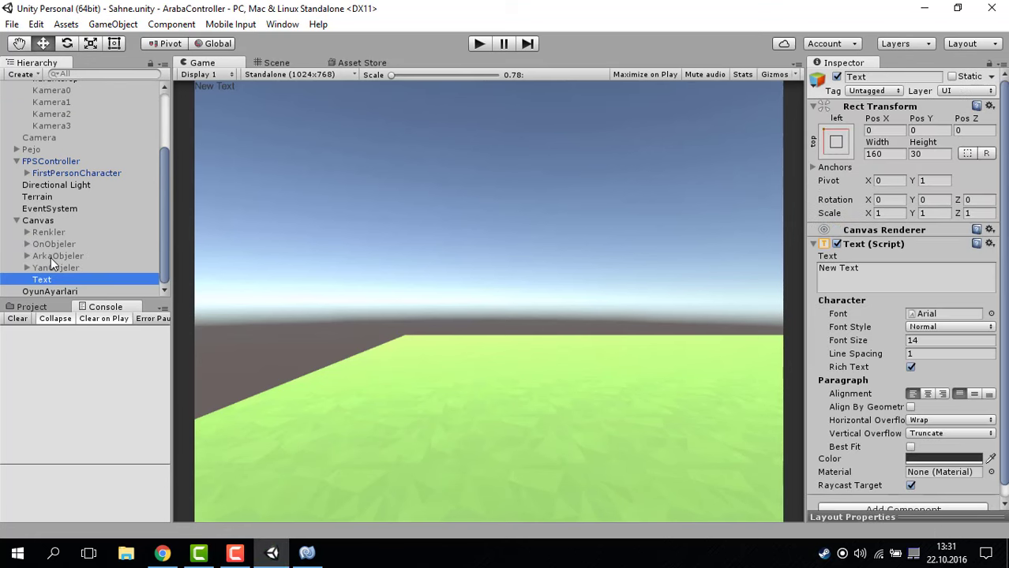
key(Delete)
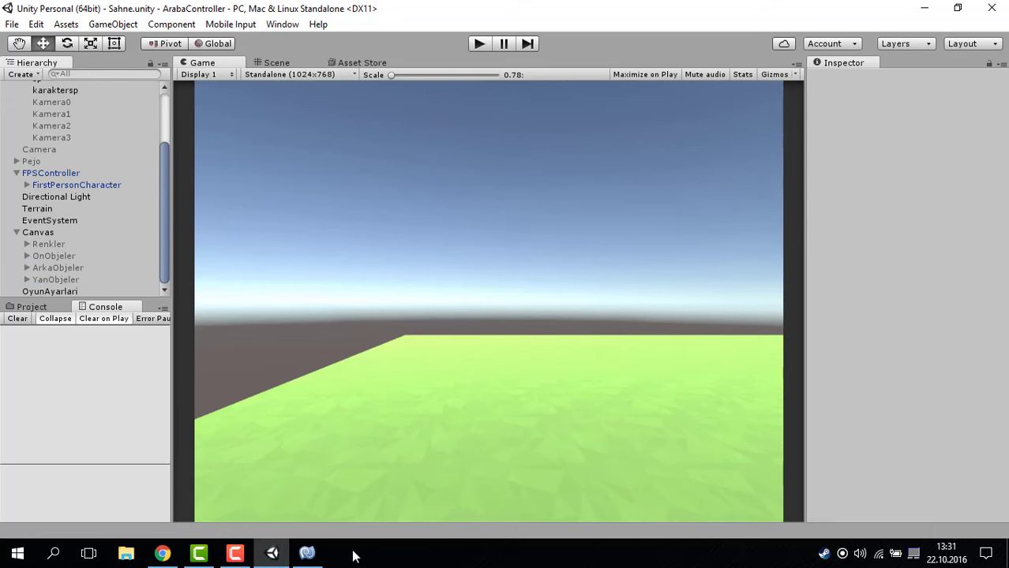
click(307, 553)
Copy the camera-deactivating for loop on lines 18–20 and place the caret in the enter-car block on line 31
scroll(438, 310, down, 3)
scroll(433, 315, down, 1)
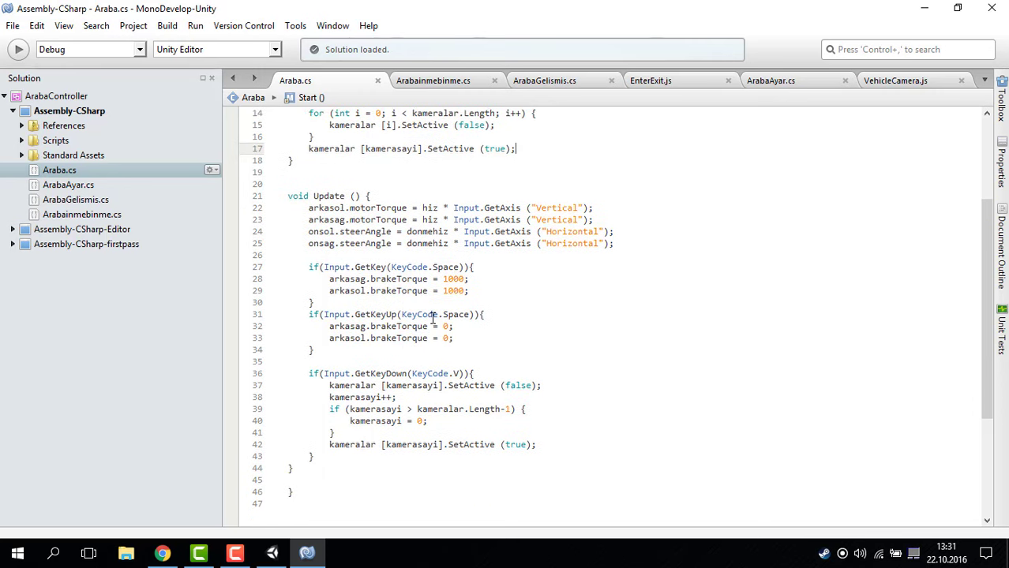
scroll(432, 316, up, 4)
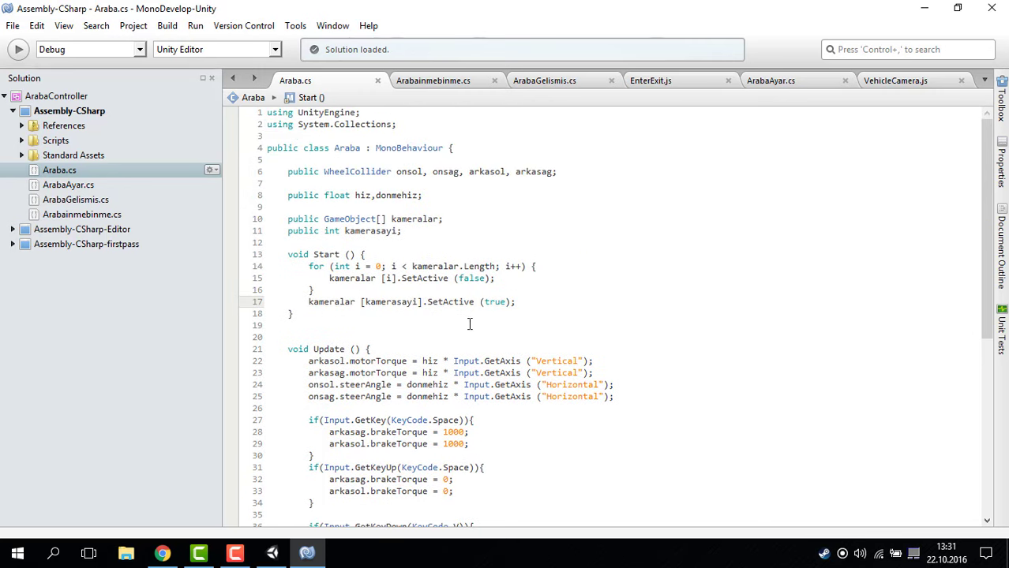
click(519, 303)
click(444, 82)
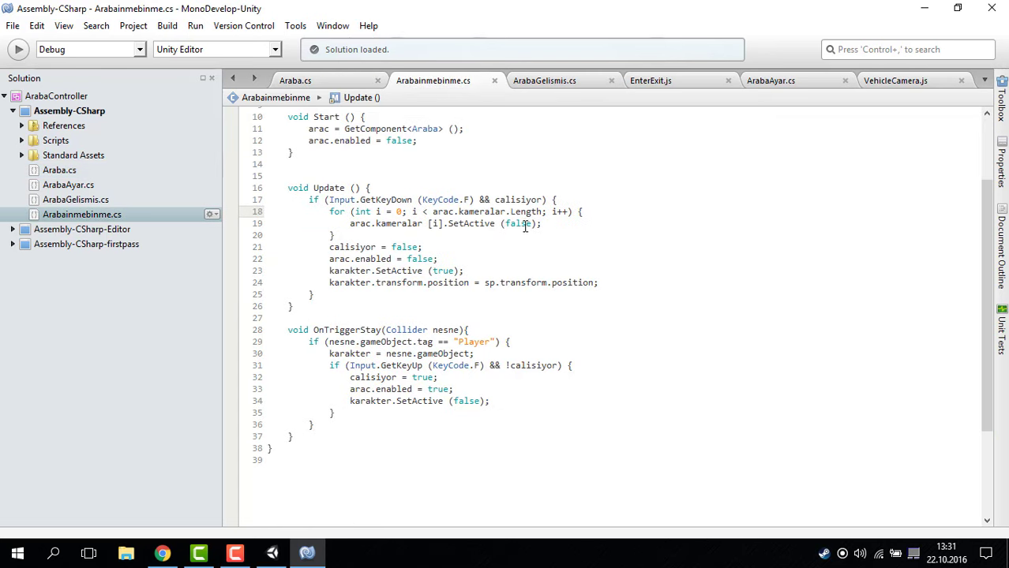
drag(336, 235, 329, 212)
key(ctrl+c)
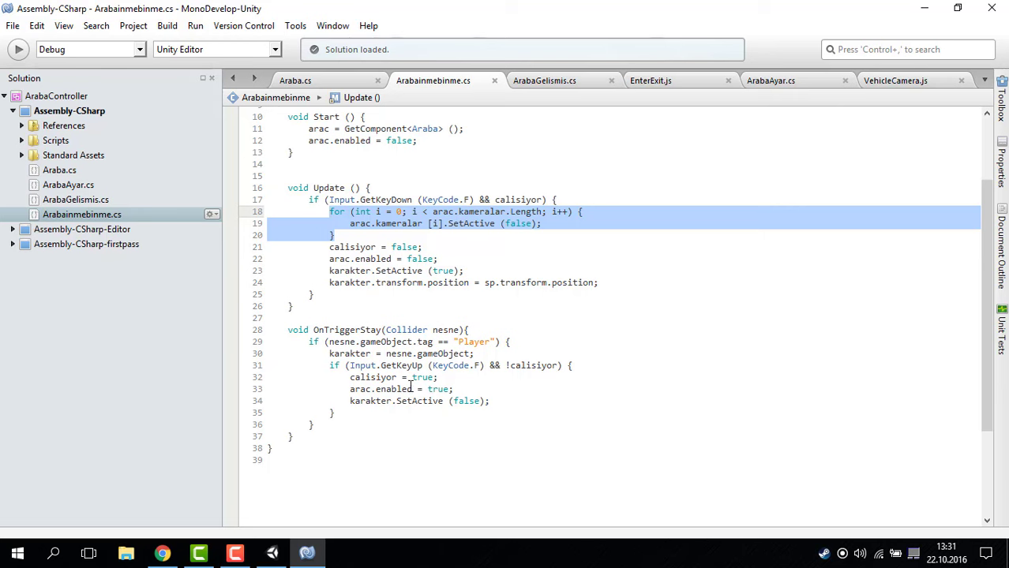
click(352, 83)
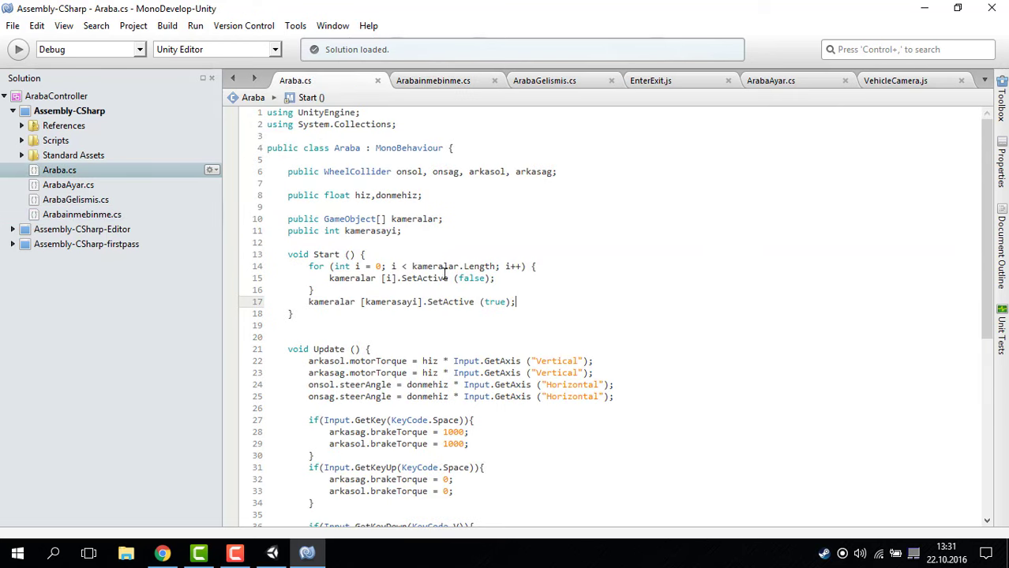
click(426, 82)
scroll(451, 289, down, 2)
scroll(452, 288, down, 1)
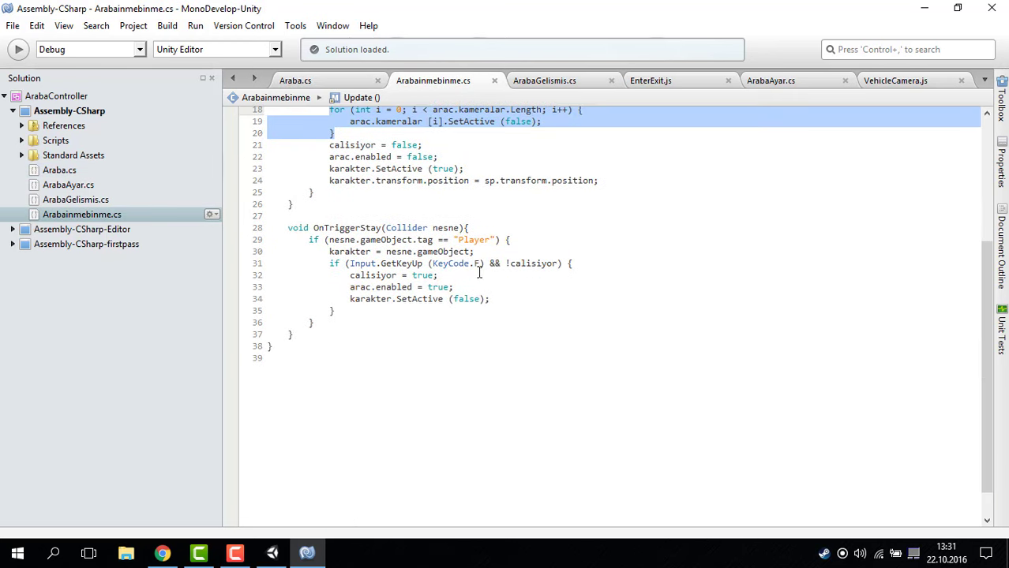
click(588, 265)
Paste the camera loop into the enter block, then replace it with Araba's Start camera lines 14–17
key(Return)
key(ctrl+v)
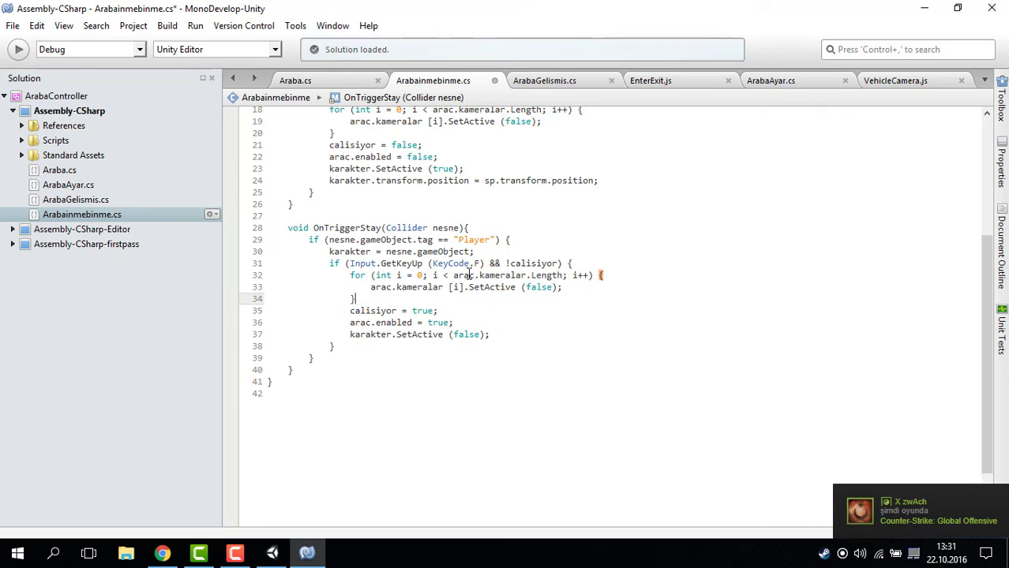
key(Return)
text(ar)
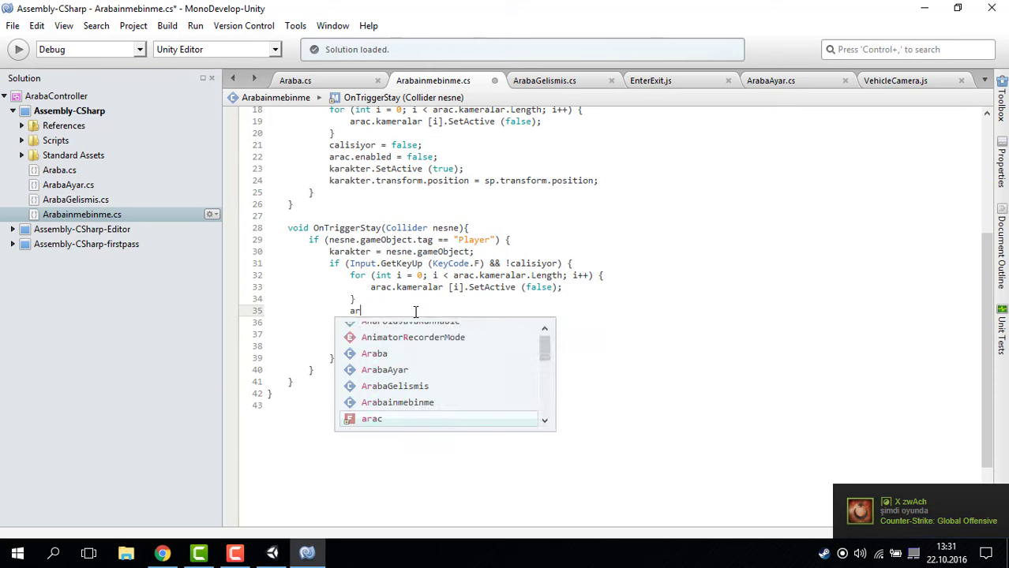
text(a)
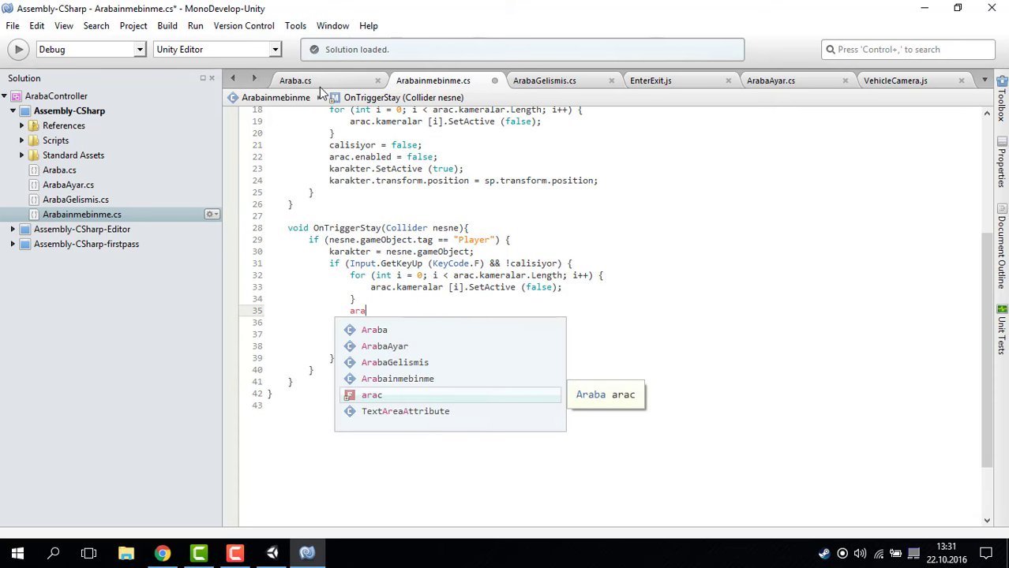
click(320, 82)
drag(530, 303, 285, 266)
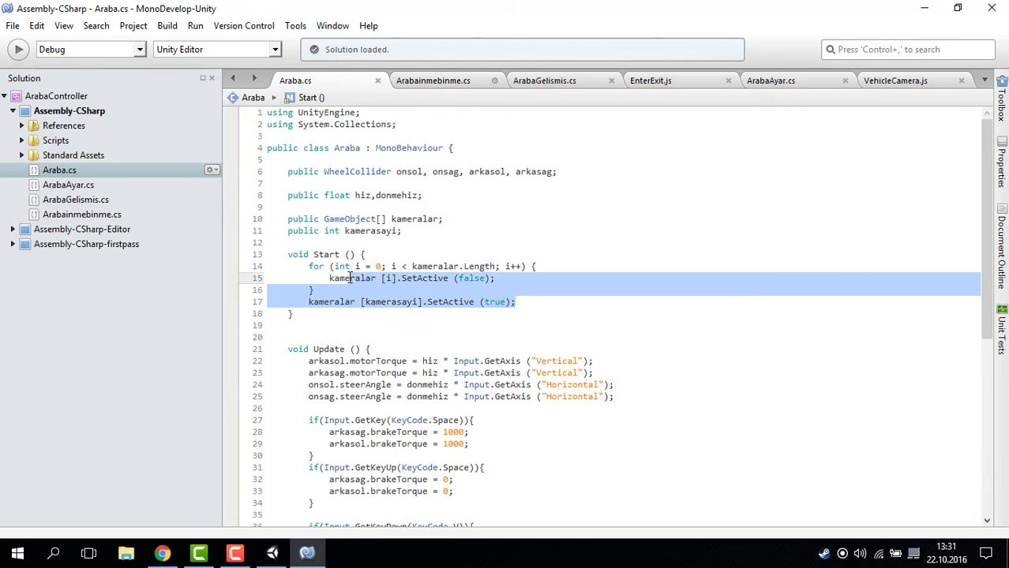
click(449, 82)
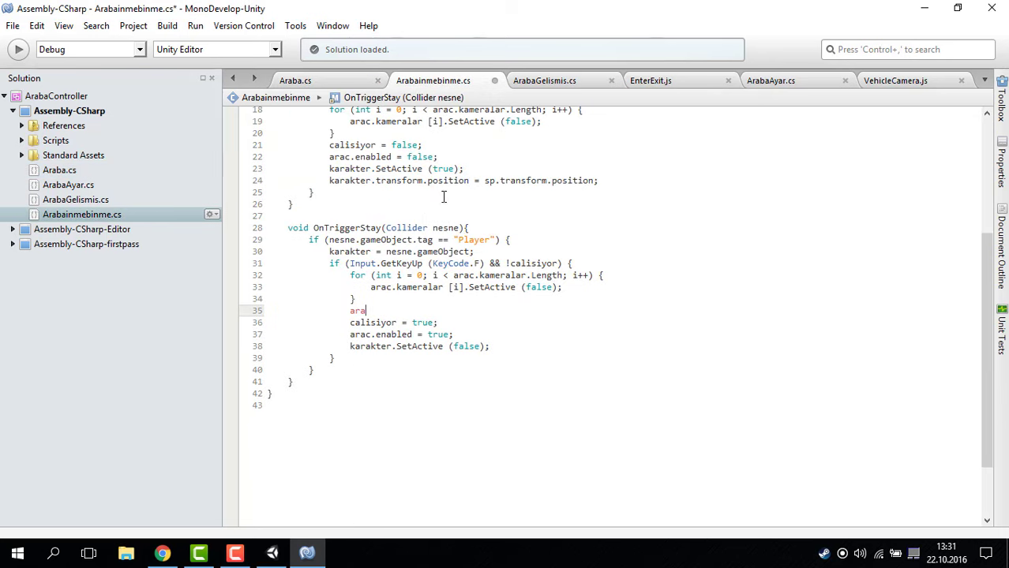
drag(367, 310, 350, 275)
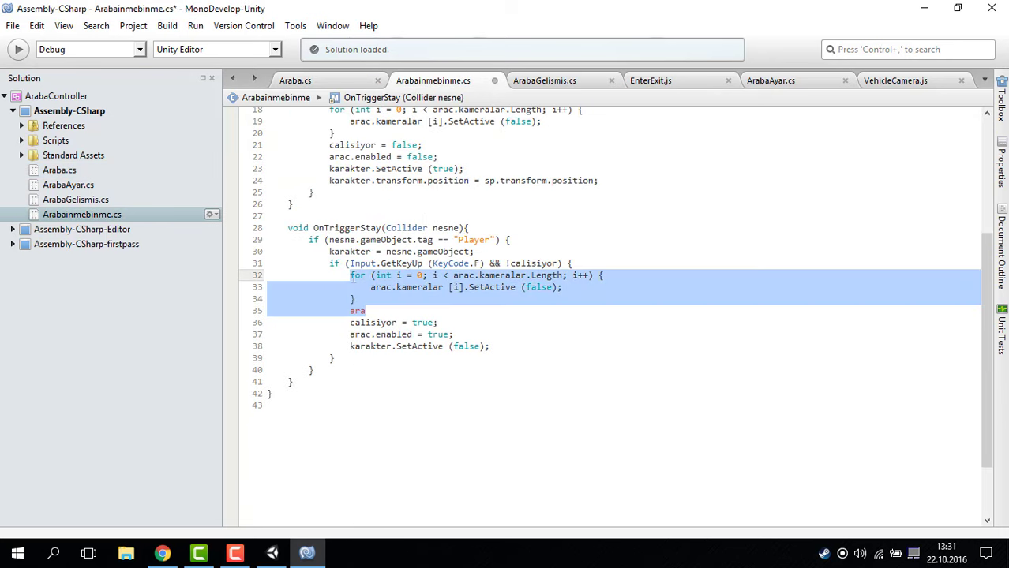
text(for (int i = 0; i < kameralar.Length; i++) { 					kameralar [i].SetActive (false); 				} 				kameralar [kamerasayi].SetActive (true);)
Prefix the kameralar and kamerasayi references on lines 32–35 with arac
click(350, 311)
text(ara)
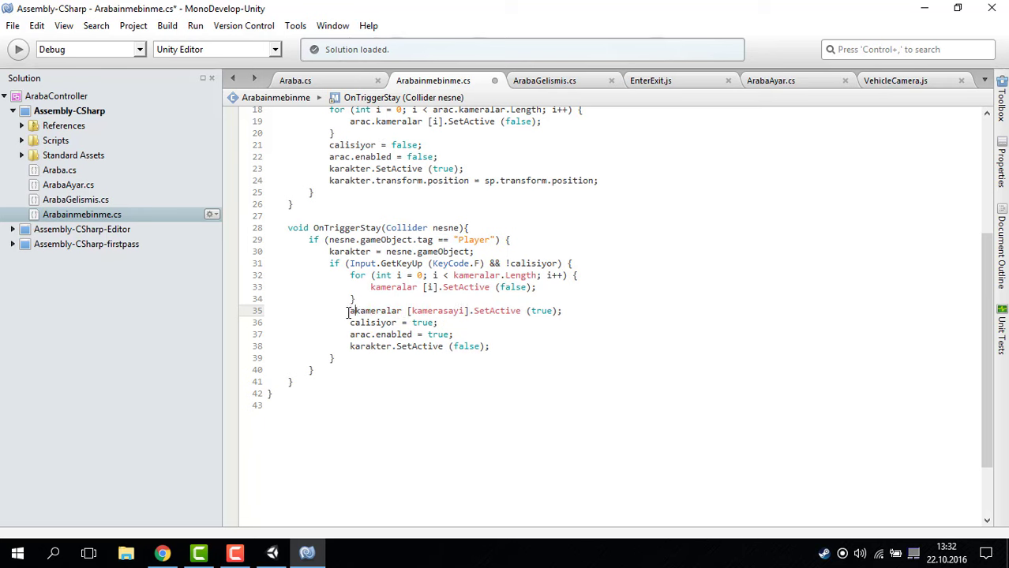
text(c)
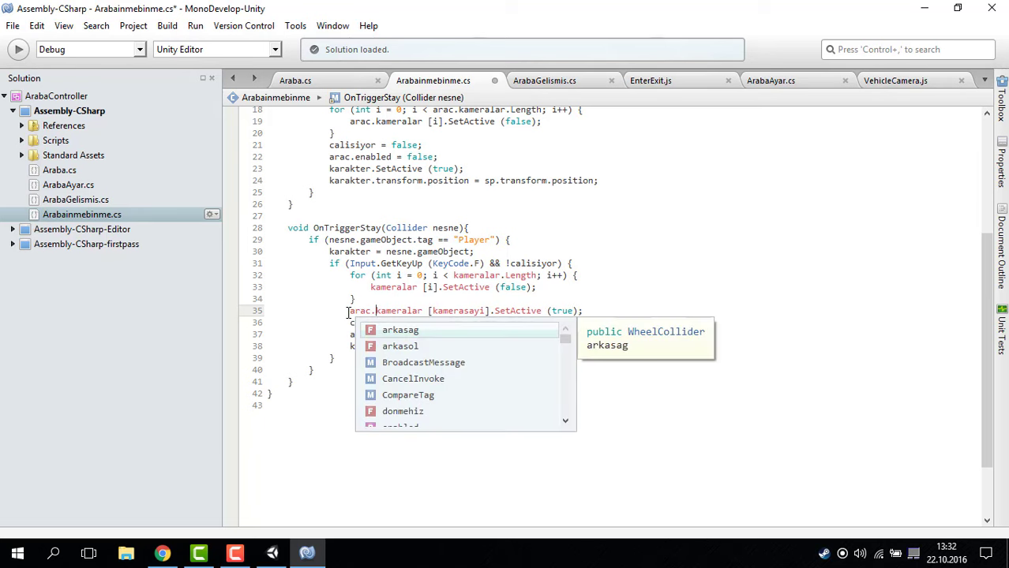
text(.)
click(368, 286)
text(a)
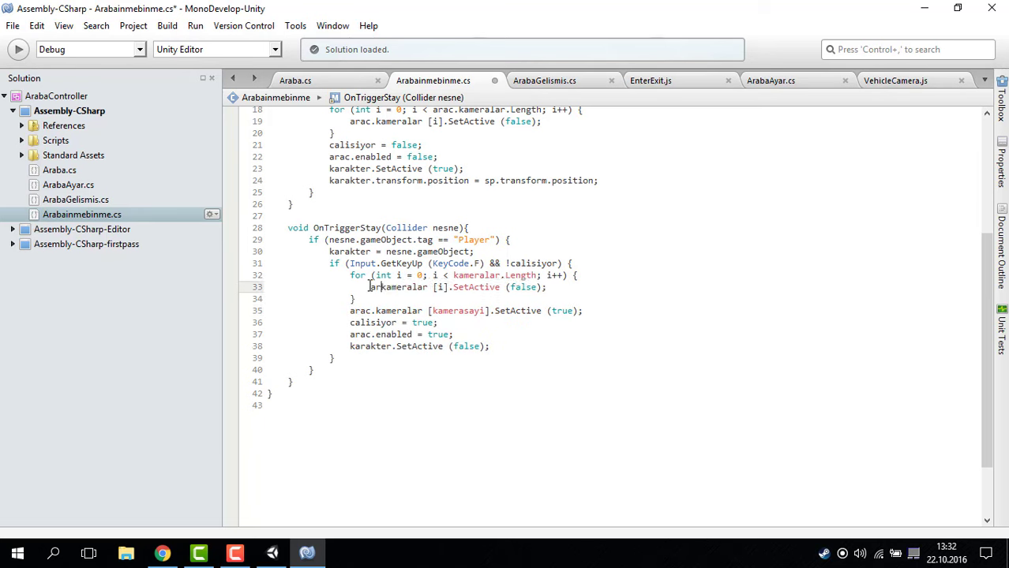
text(rac.)
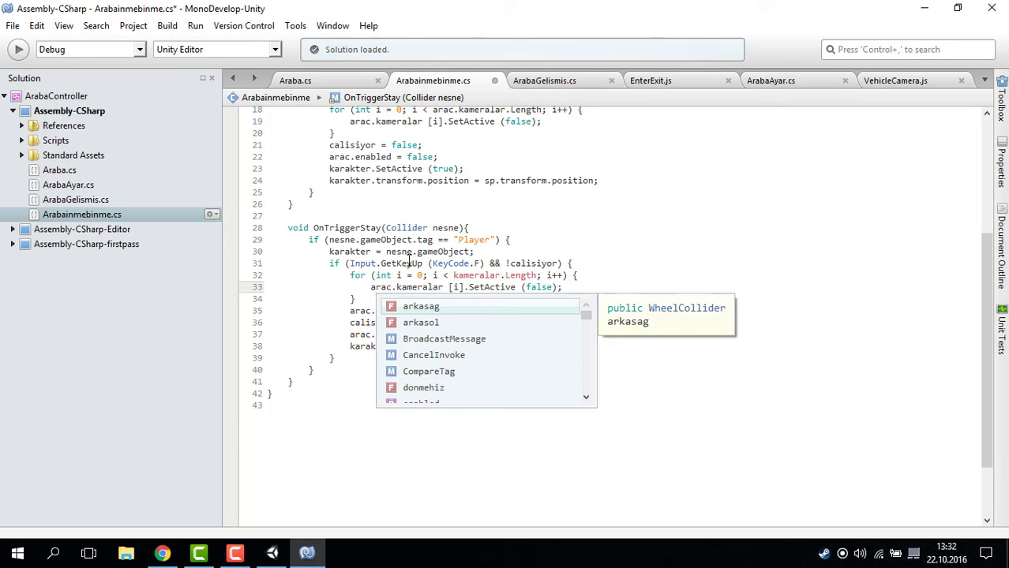
click(454, 276)
text(arac)
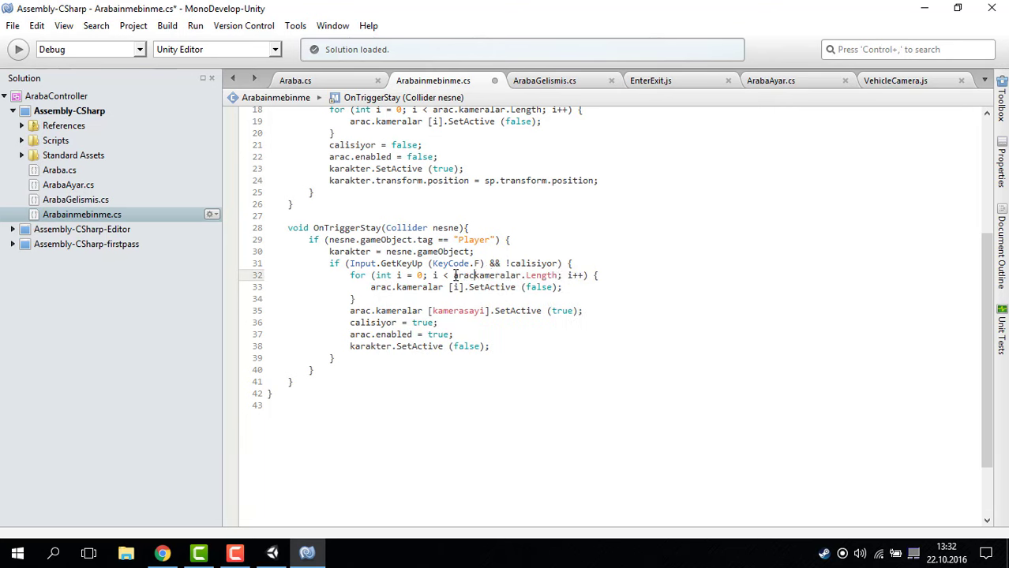
text(.)
key(Escape)
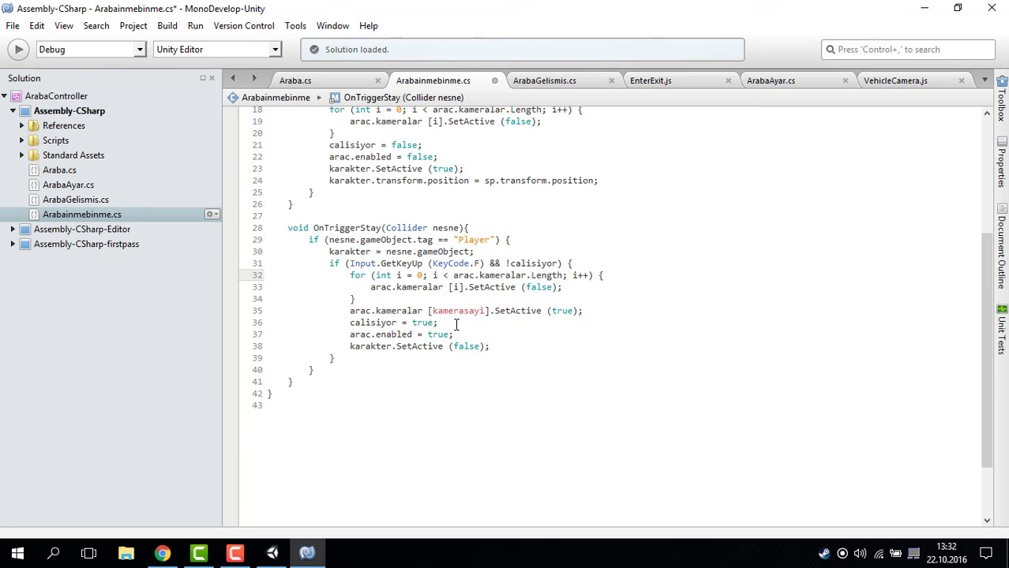
click(432, 311)
text(arac)
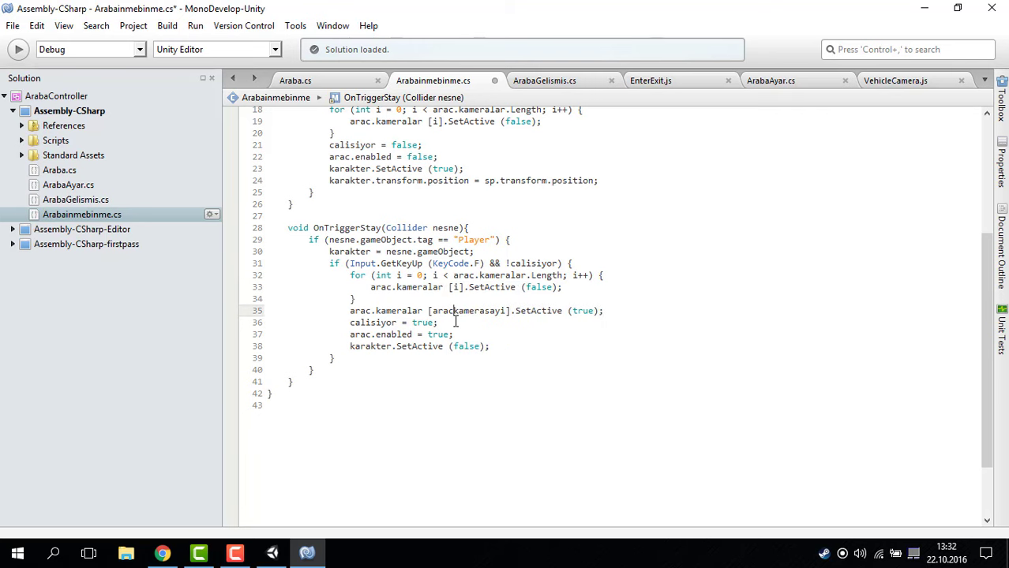
text(.)
key(Escape)
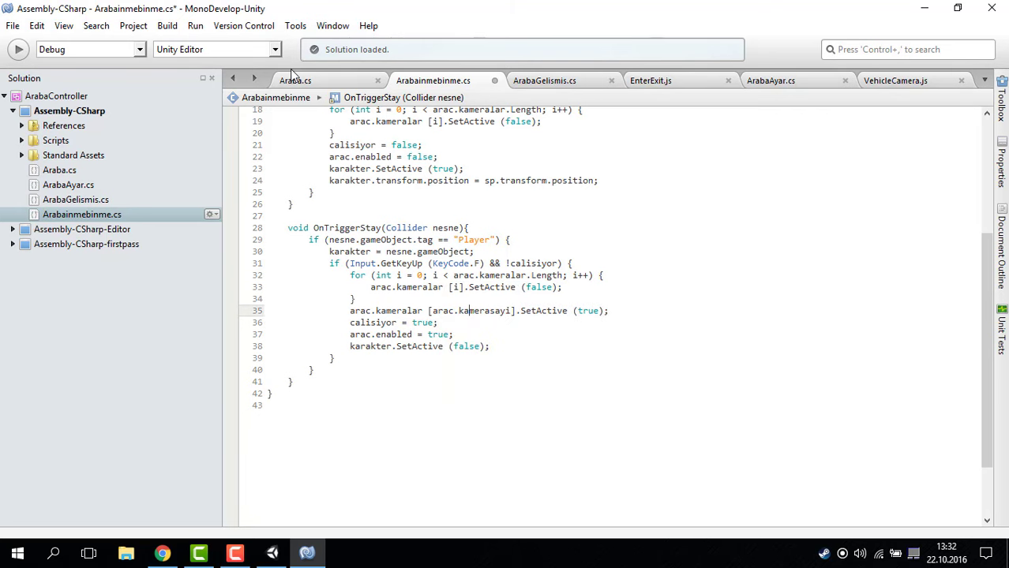
Comment out Araba.cs Start camera code on lines 14–17 with /* */ and save
click(294, 77)
click(301, 269)
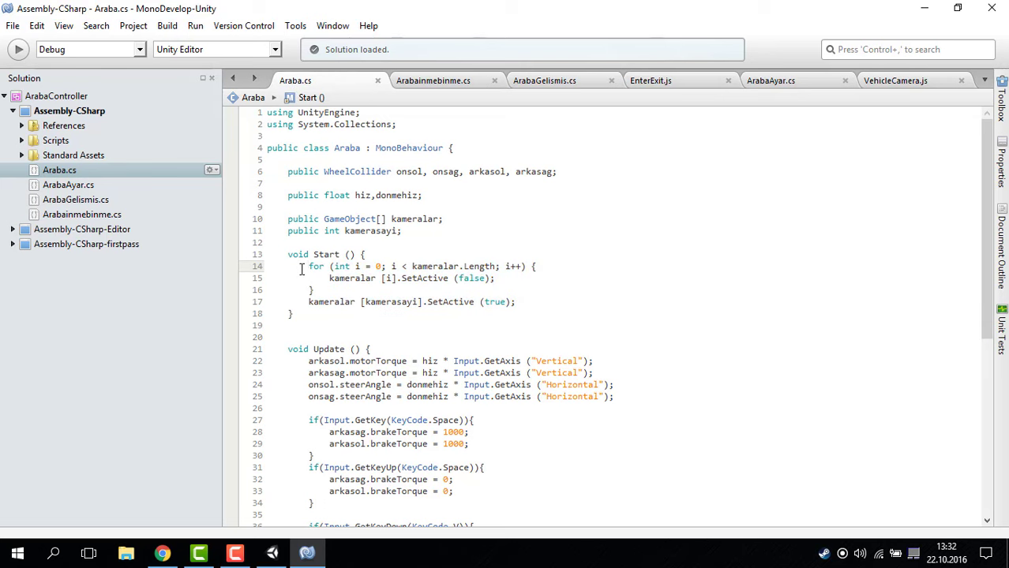
text(/*)
click(545, 302)
text(*/)
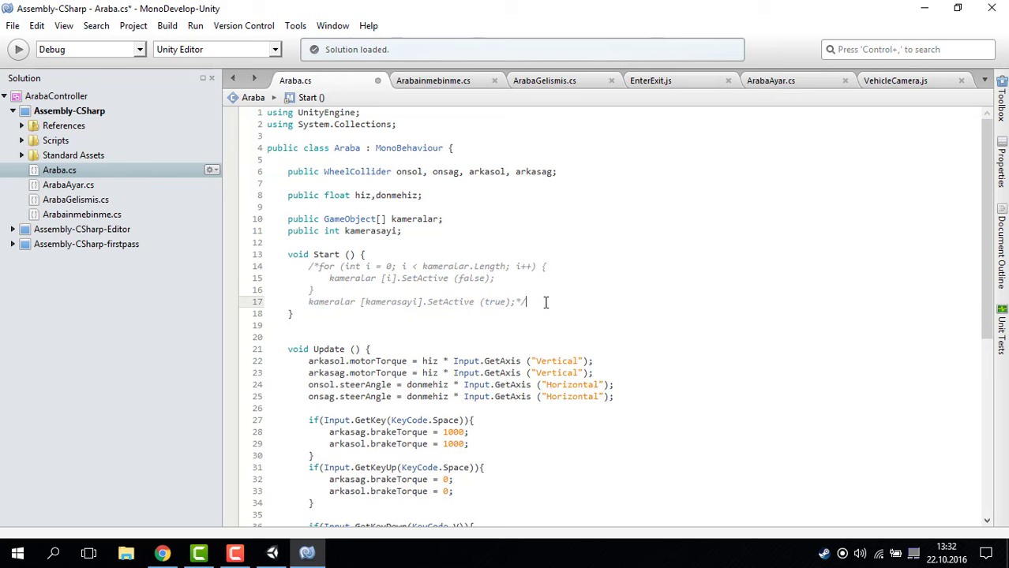
scroll(545, 302, down, 6)
click(487, 357)
key(ctrl+s)
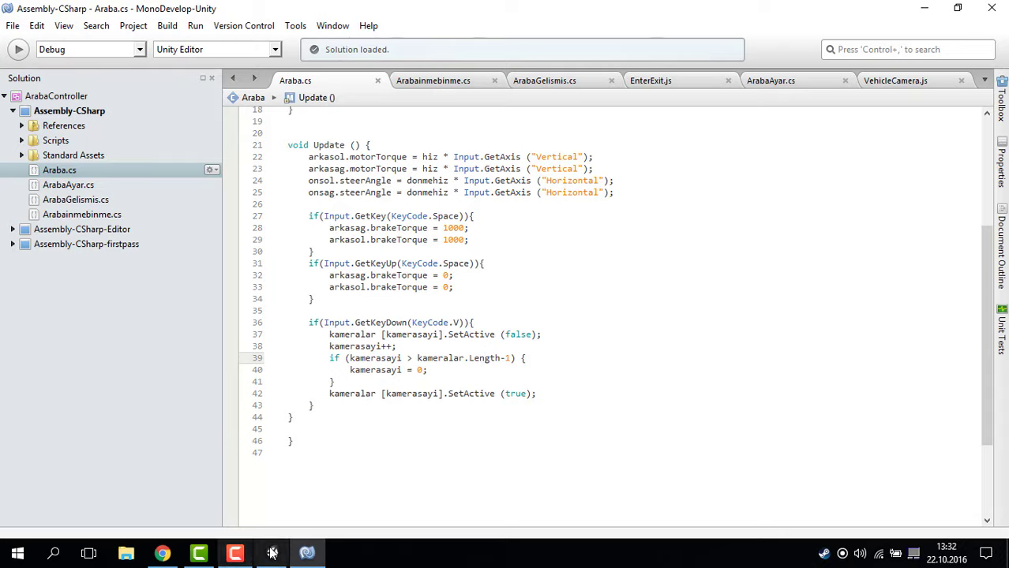
click(271, 552)
Play the scene, enter the car, cycle its camera views, and stop play mode
click(480, 45)
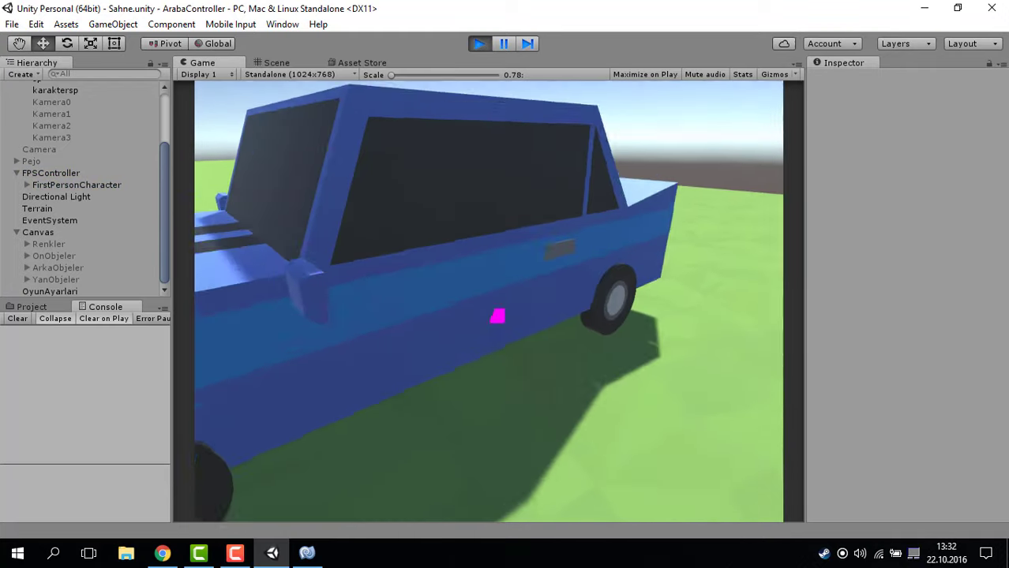
key(e)
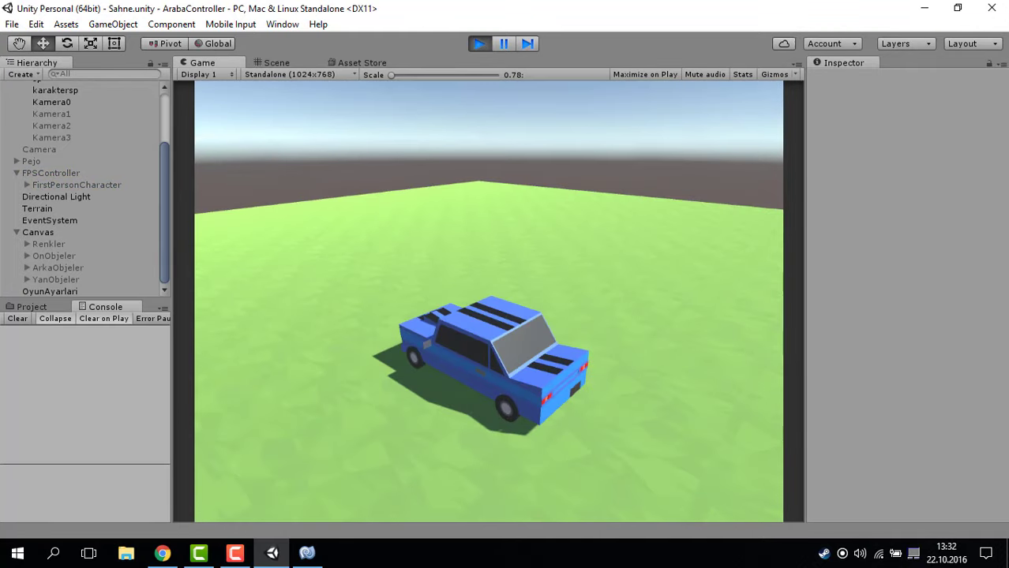
key(e)
key(e)
key(e)
key(e)
key(e)
key(e)
key(e)
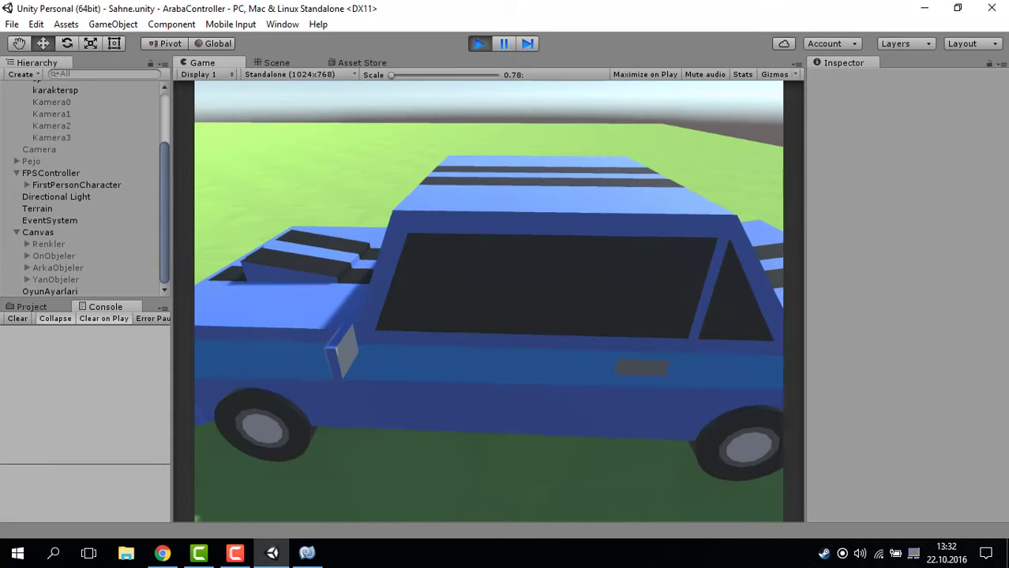
key(e)
key(e)
key(e)
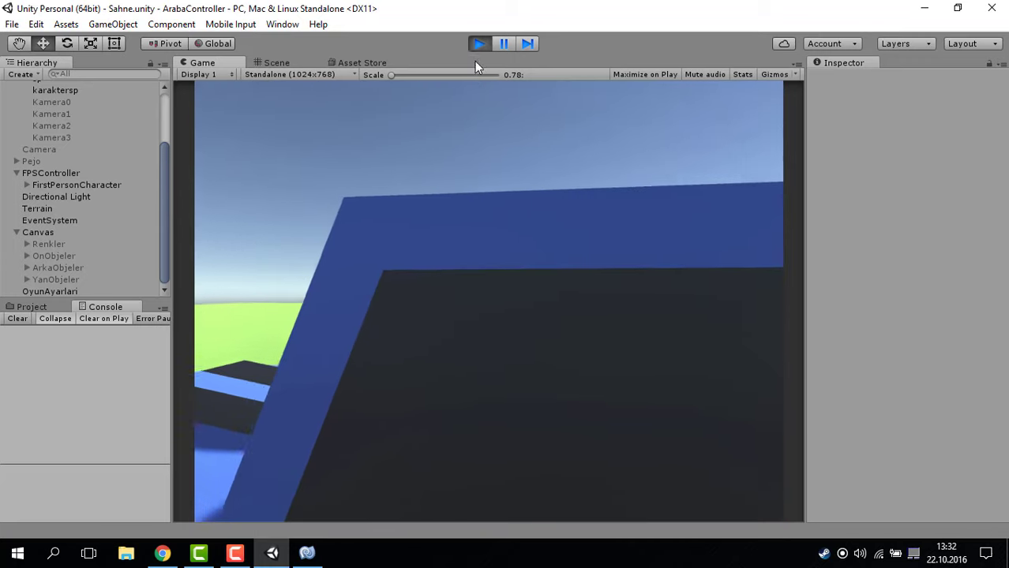
click(479, 44)
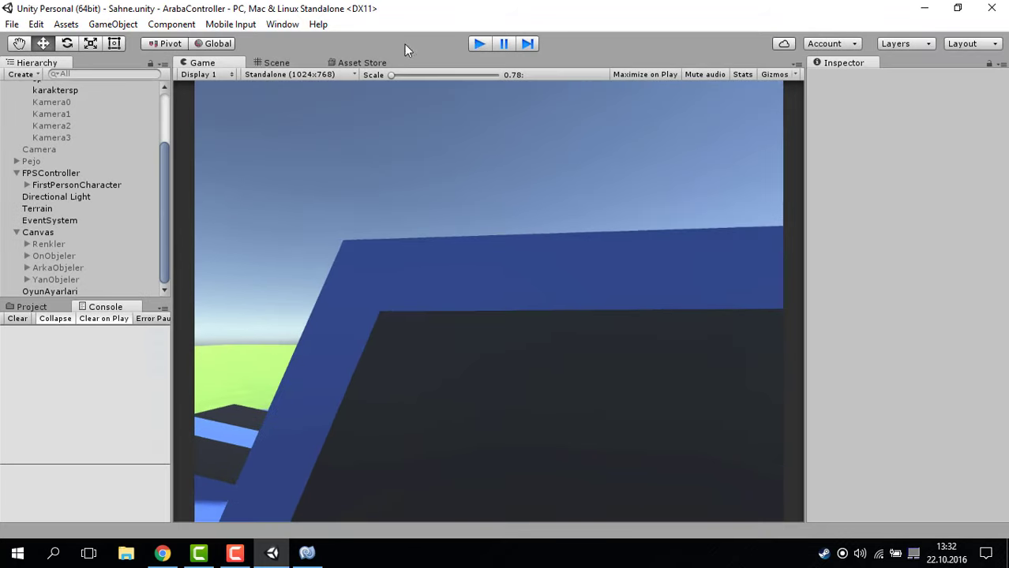
Collapse Araba, FPSController and Canvas in the Hierarchy and show the project's assets
scroll(42, 138, up, 3)
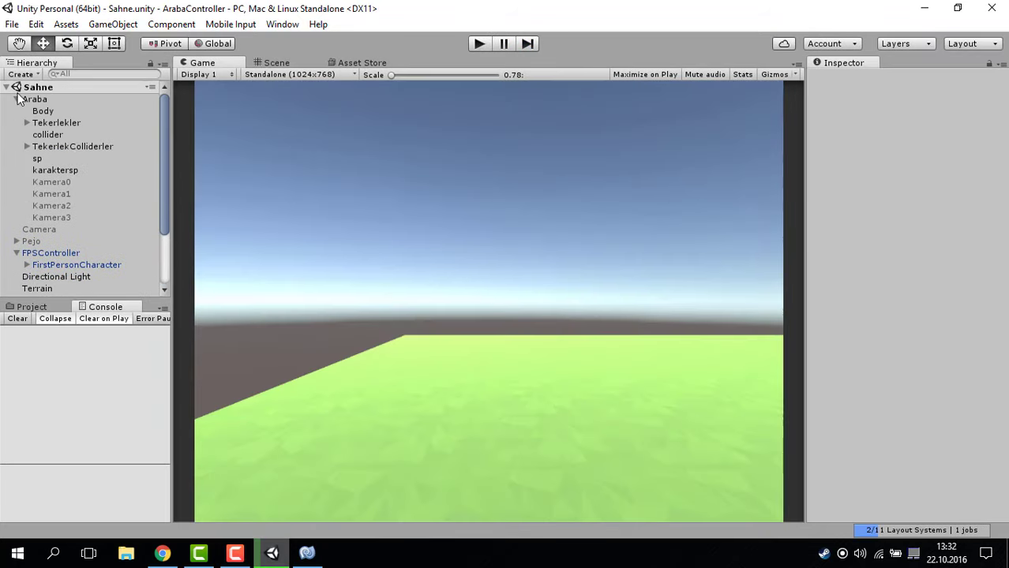
click(17, 98)
click(17, 135)
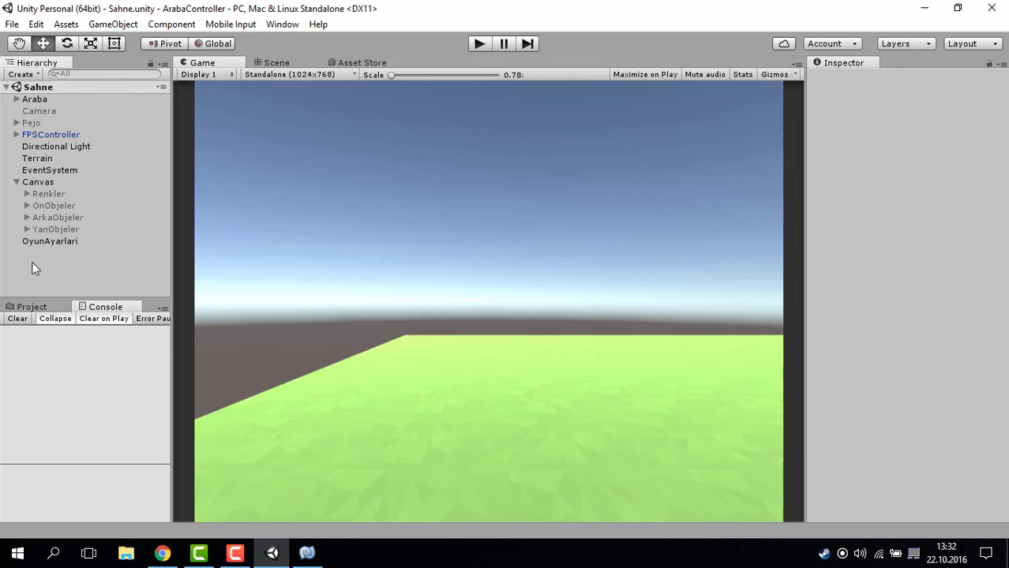
click(17, 181)
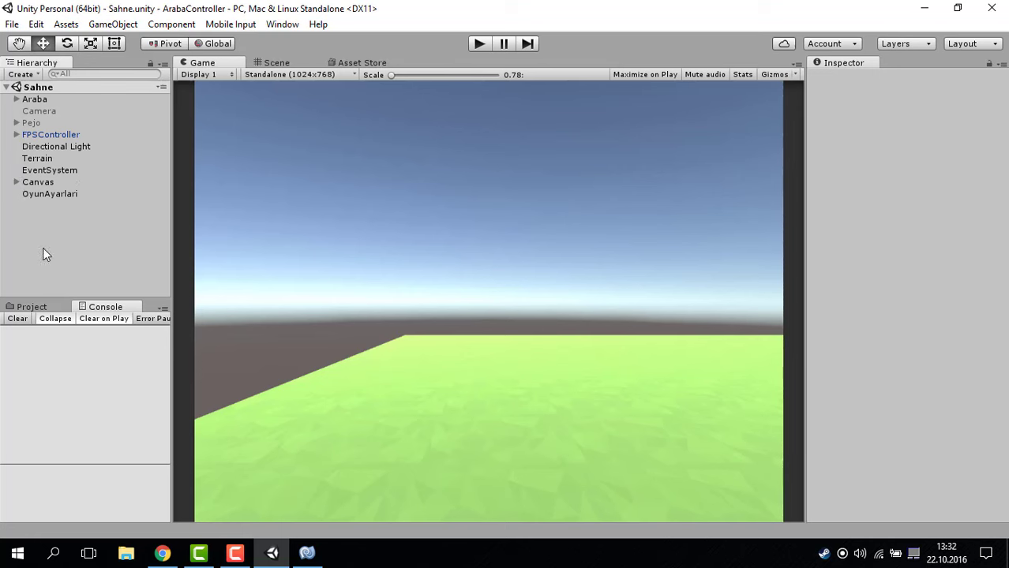
click(32, 307)
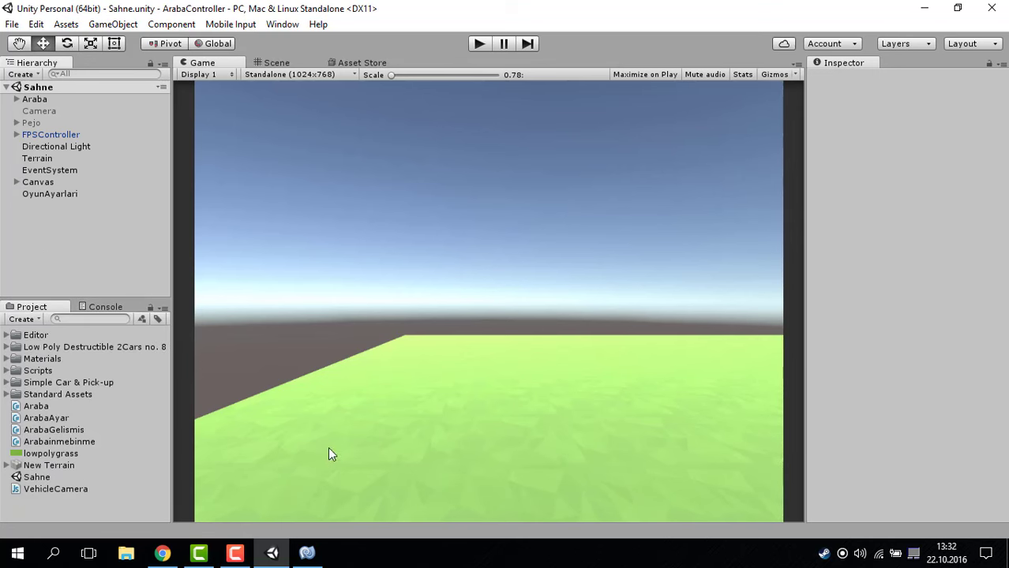